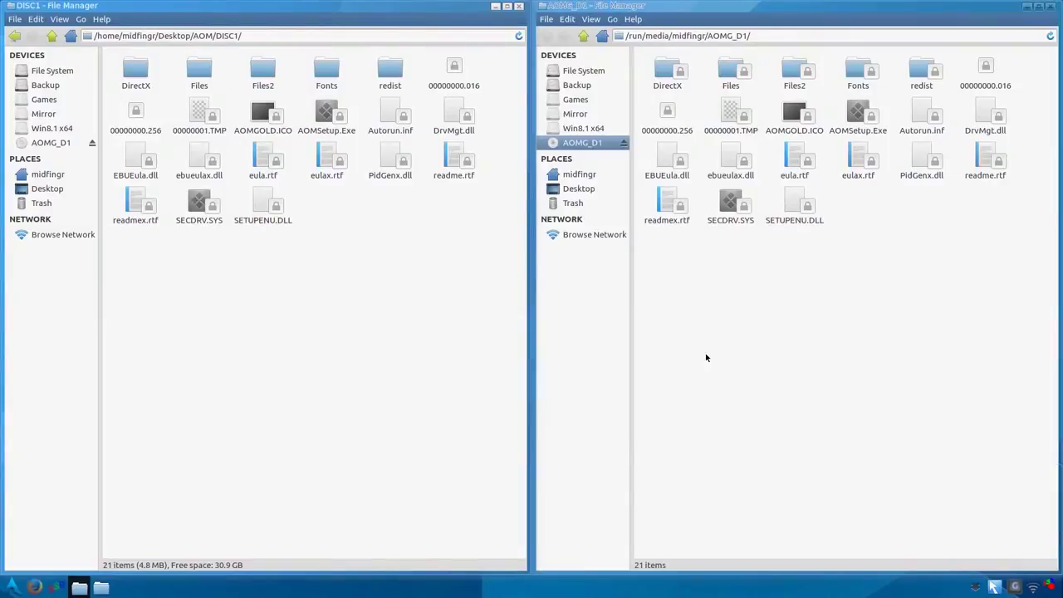
Minimize DISC1, briefly open and close the desktop AOM folder, then restore DISC1
left_click(498, 5)
double_click(28, 26)
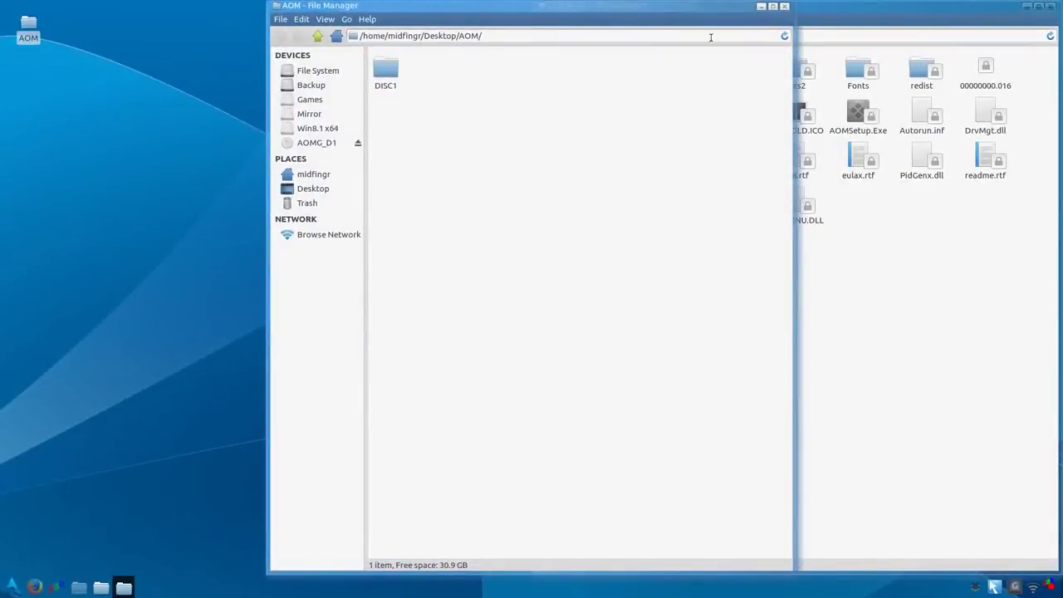
left_click(785, 7)
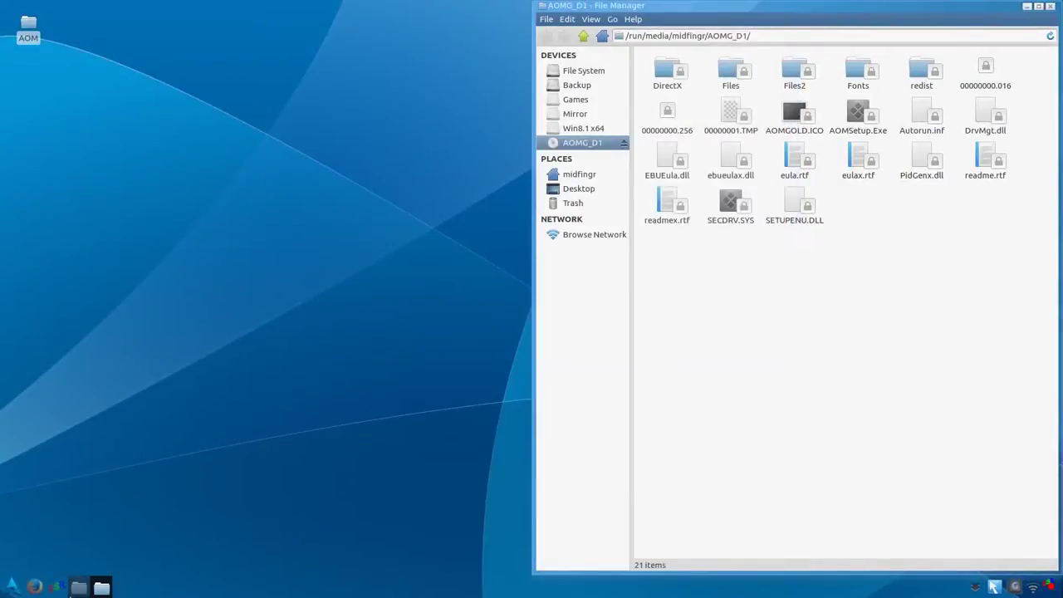
left_click(79, 587)
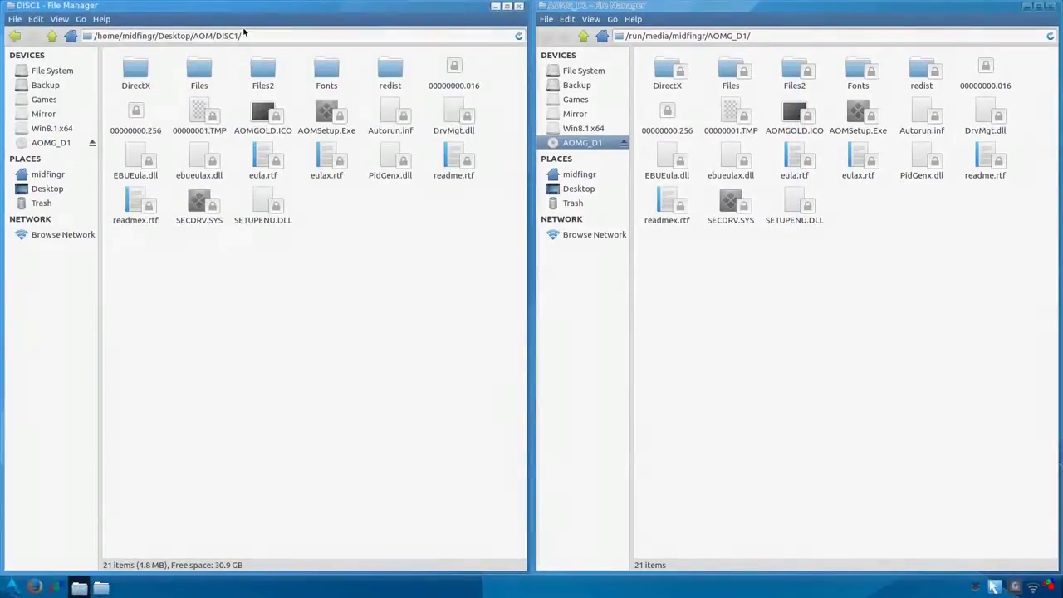
Eject the AOMG_D1 disc from the sidebar
left_click(816, 318)
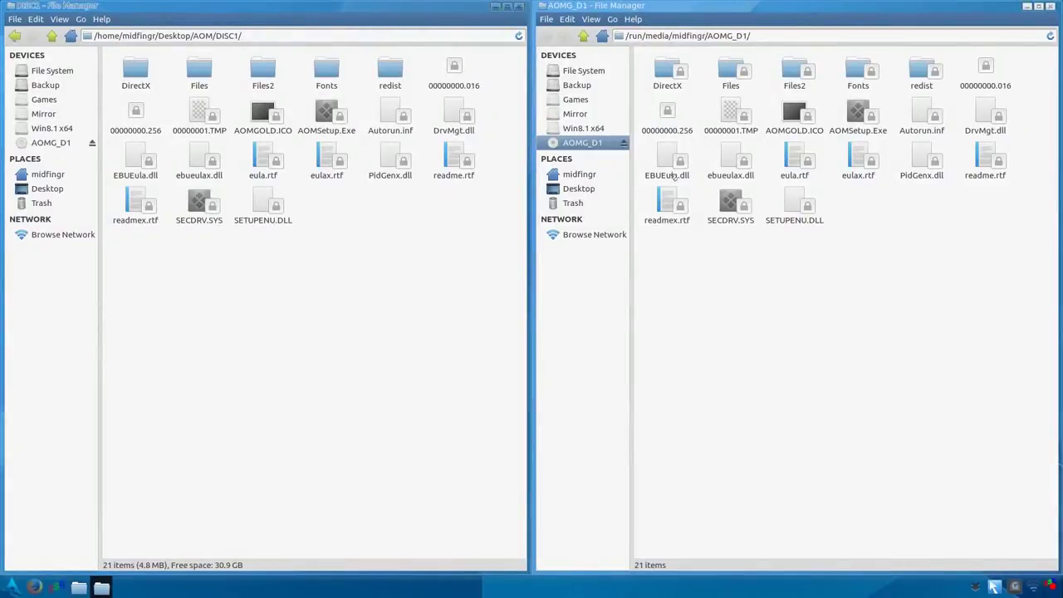
right_click(621, 145)
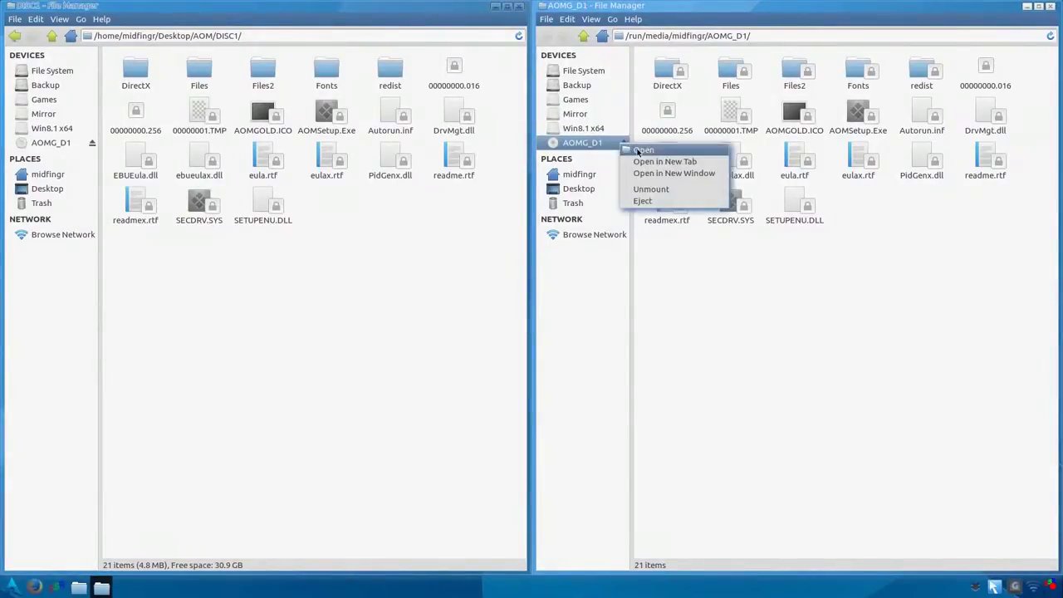
left_click(643, 201)
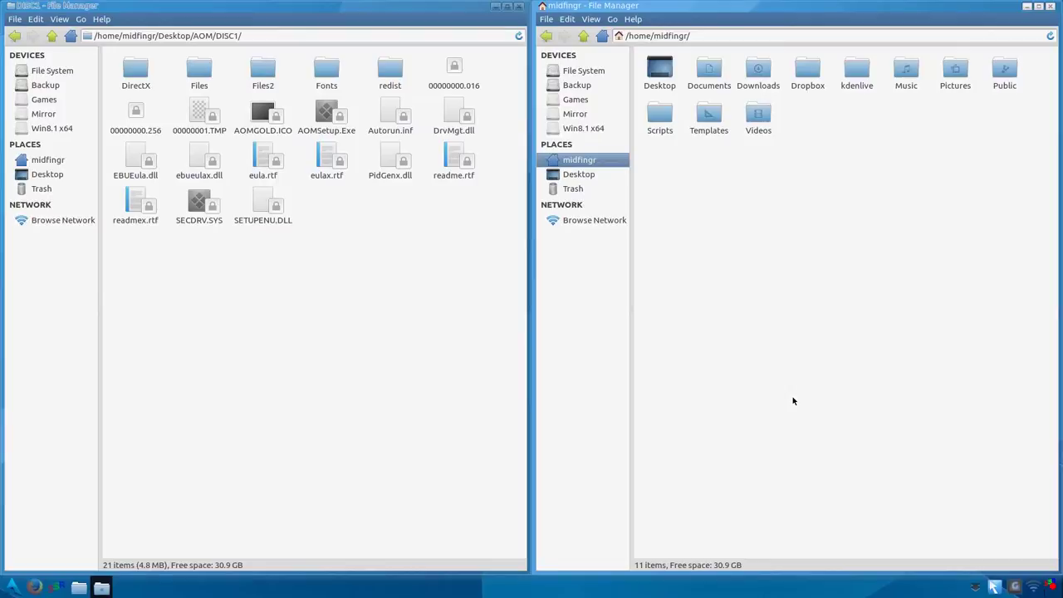
Create a new folder named 'DISC2' in the AOM folder
left_click(329, 351)
key("BackSpace")
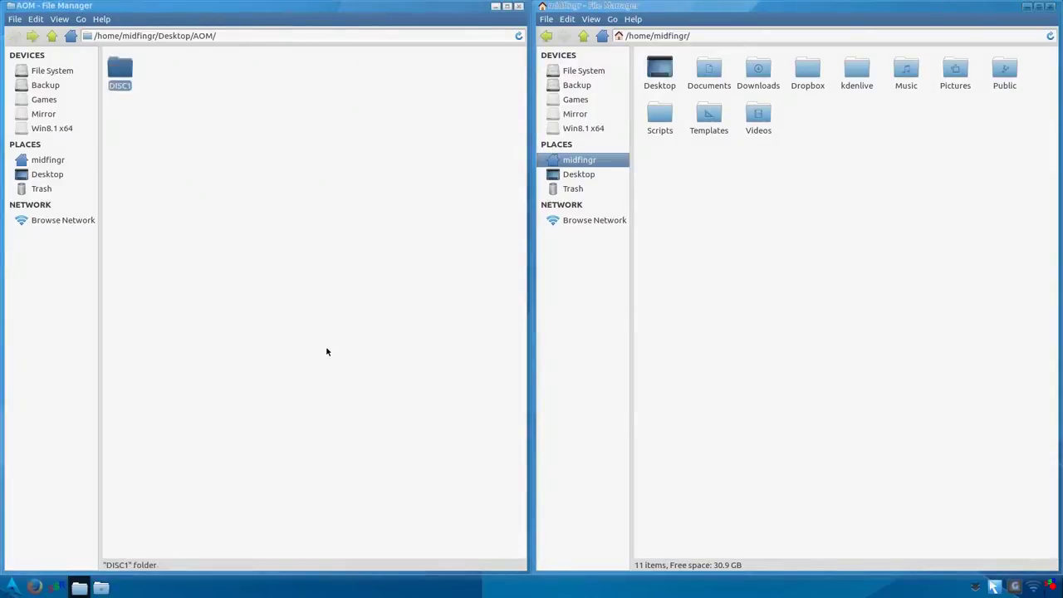
right_click(205, 221)
left_click(234, 227)
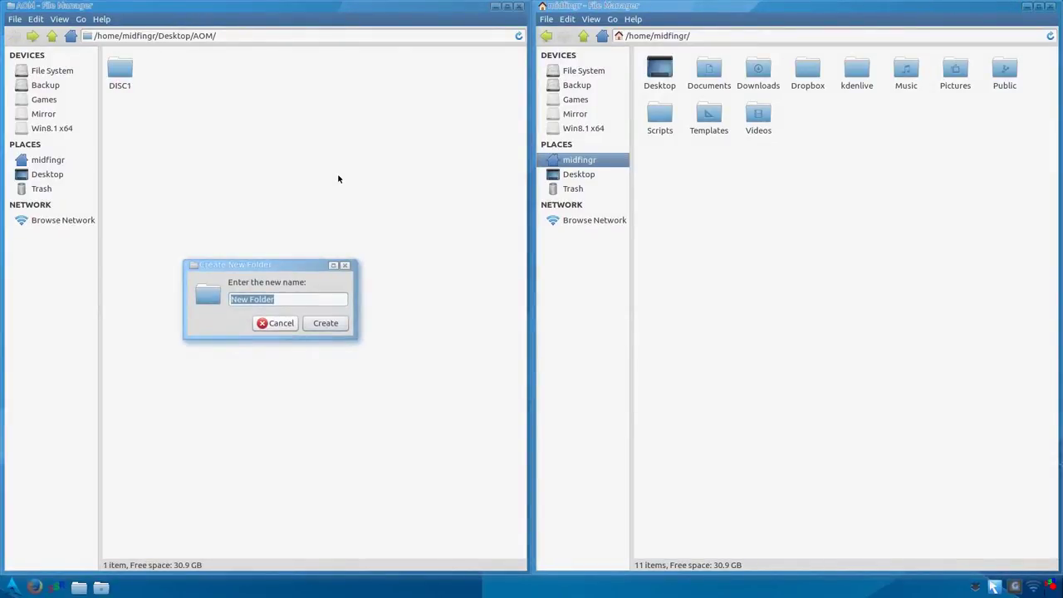
type("DISC2")
key("Return")
key("Return")
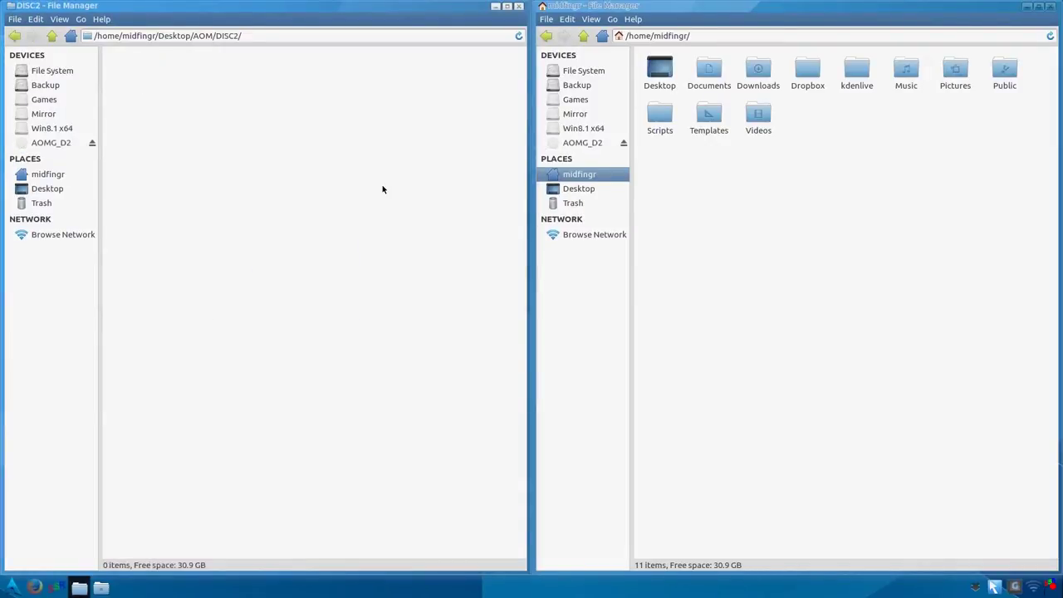
Select everything on the AOMG_D2 disc and drag it into DISC2
left_click(596, 146)
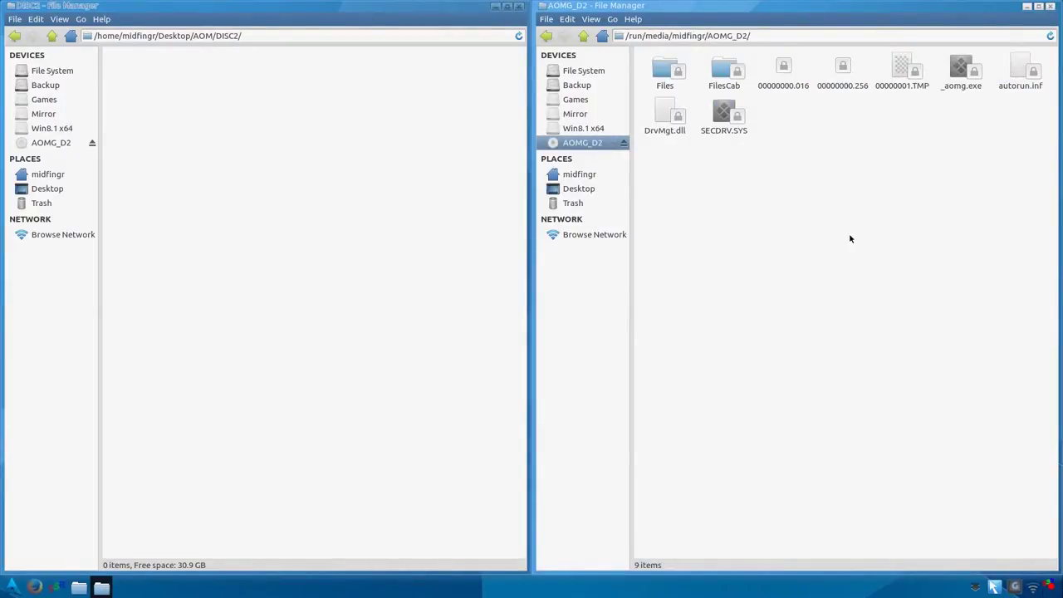
key("ctrl+a")
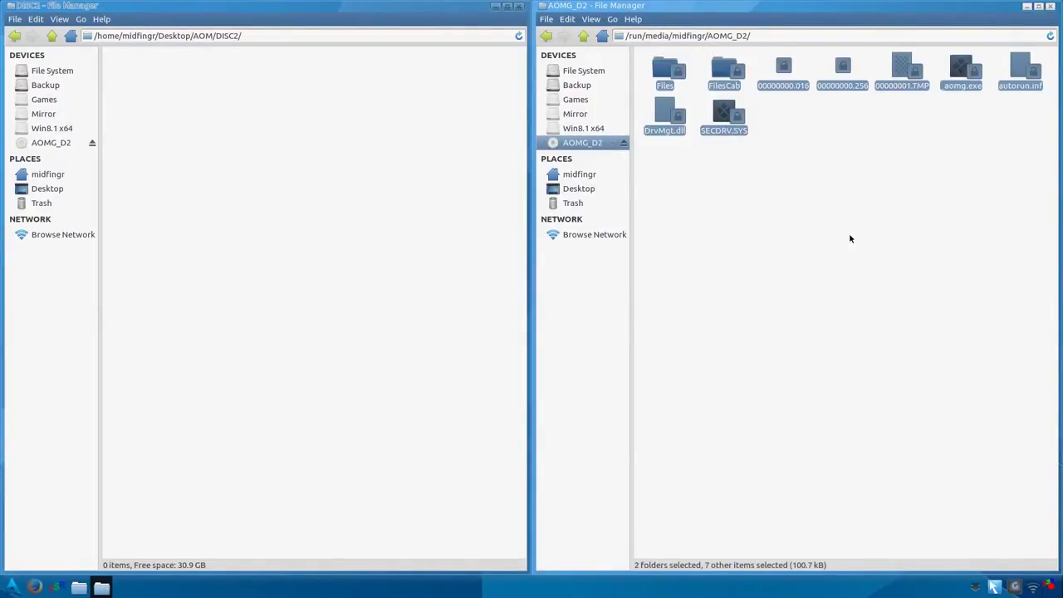
mouse_move(668, 77)
left_mouse_down()
mouse_move(217, 190)
mouse_move(178, 183)
left_mouse_up()
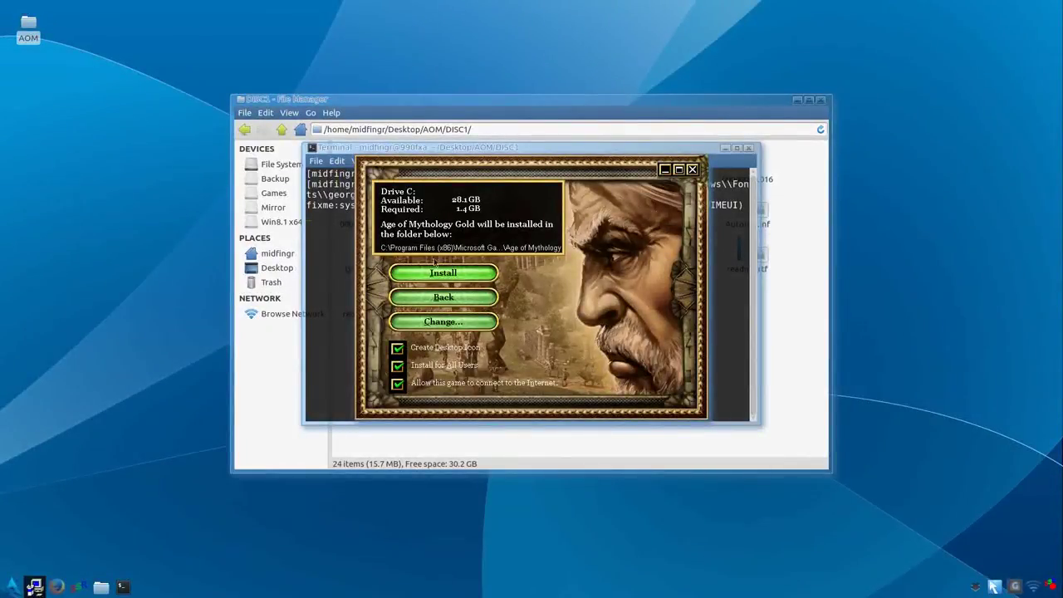
Bring the Age of Mythology Gold installer forward and install with Create Desktop Icon checked
left_click(500, 130)
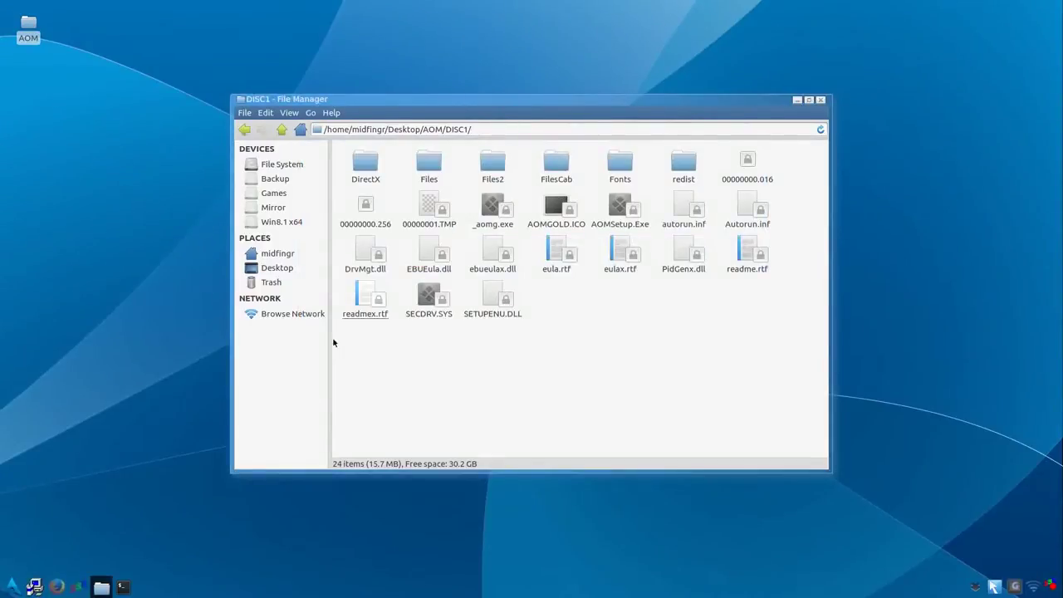
left_click(34, 587)
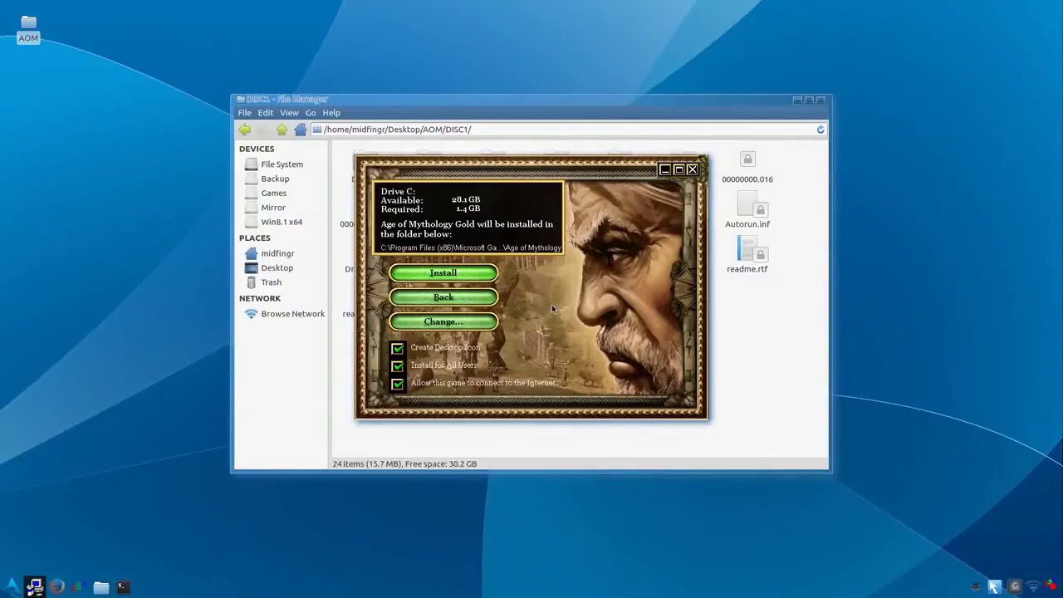
left_click(465, 277)
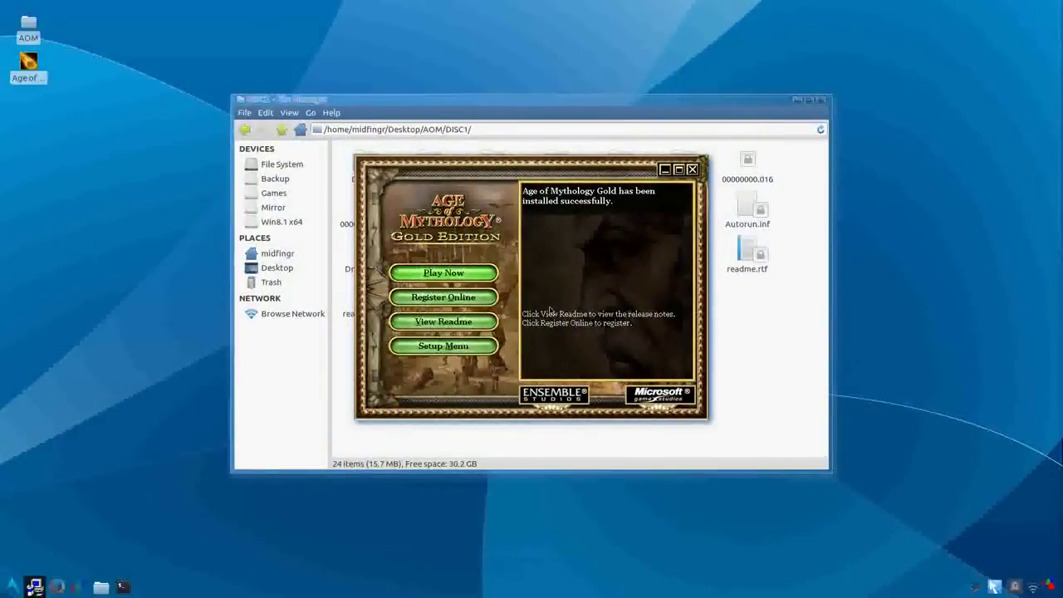
Close the setup launcher and inspect the 00000000.256 and 00000001.TMP files in DISC1
left_click(443, 345)
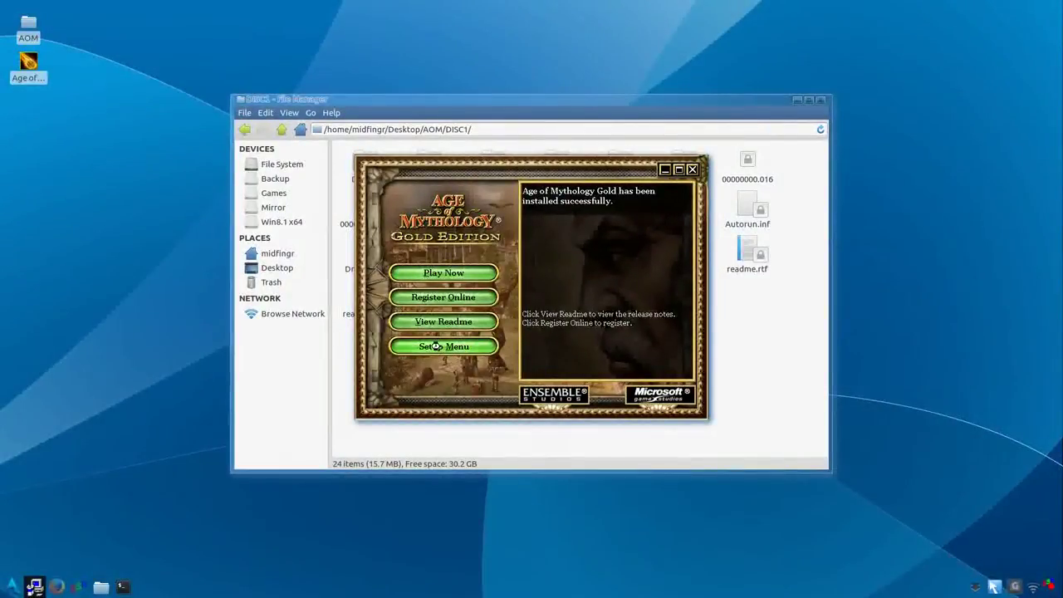
left_click(693, 171)
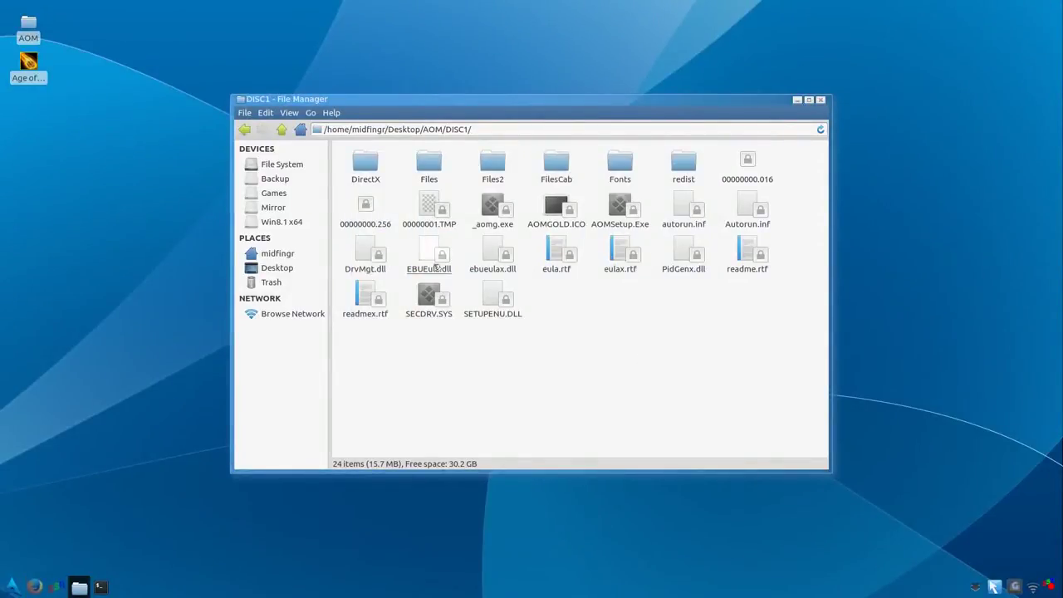
left_click(440, 223)
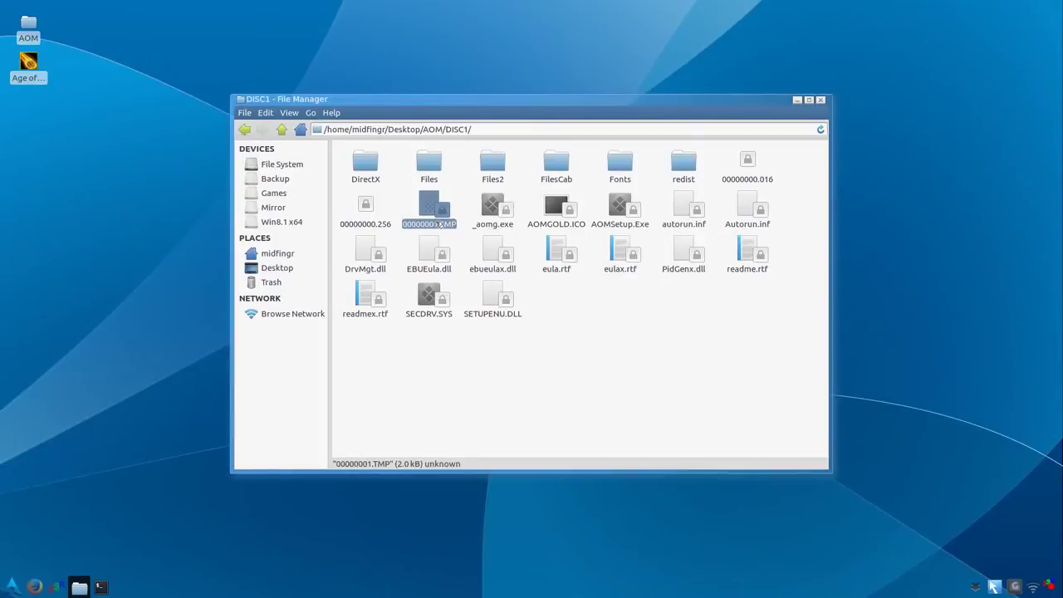
left_click(369, 218)
left_click(619, 355)
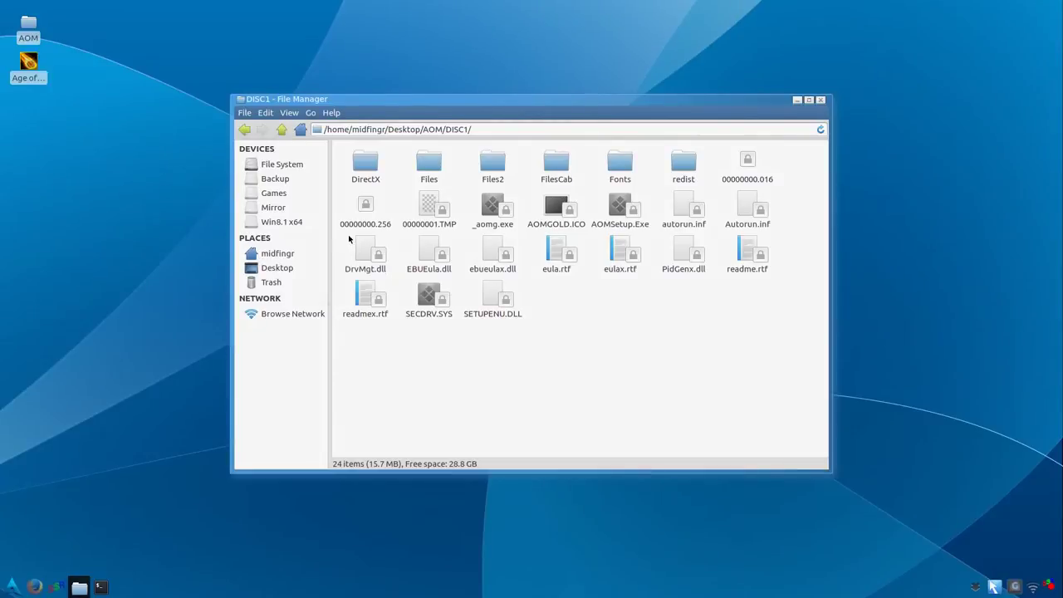
left_click(430, 224)
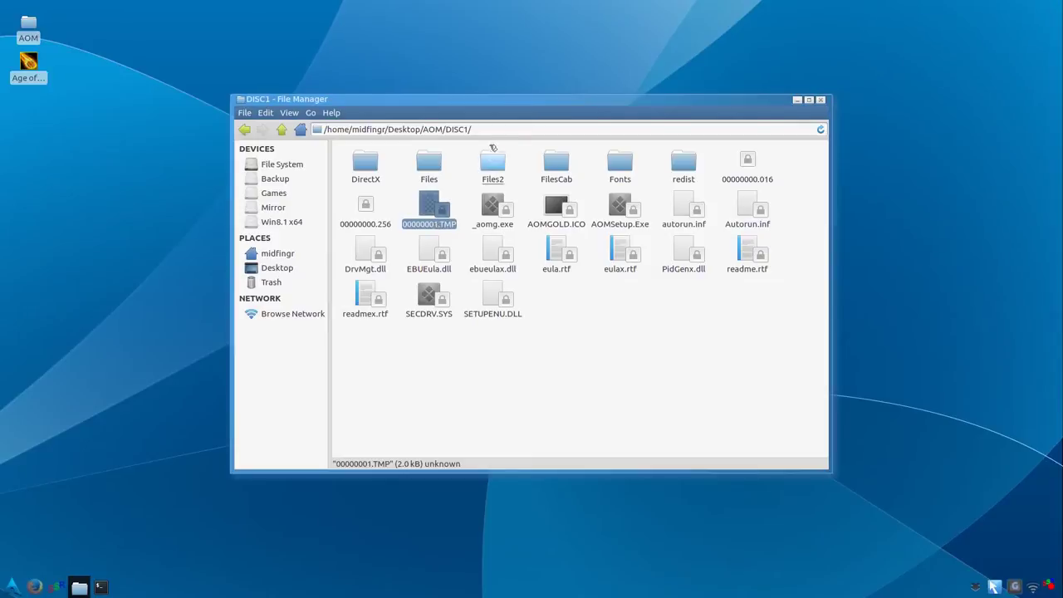
left_click(559, 344)
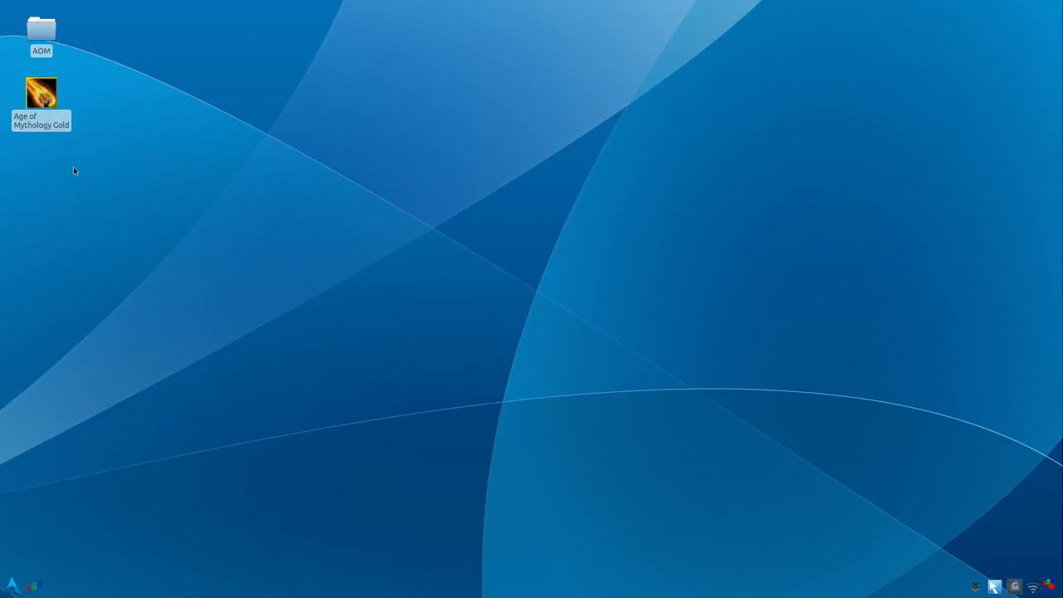
Open the desktop launcher in Leafpad, select its Exec line, and open the home folder
right_click(41, 126)
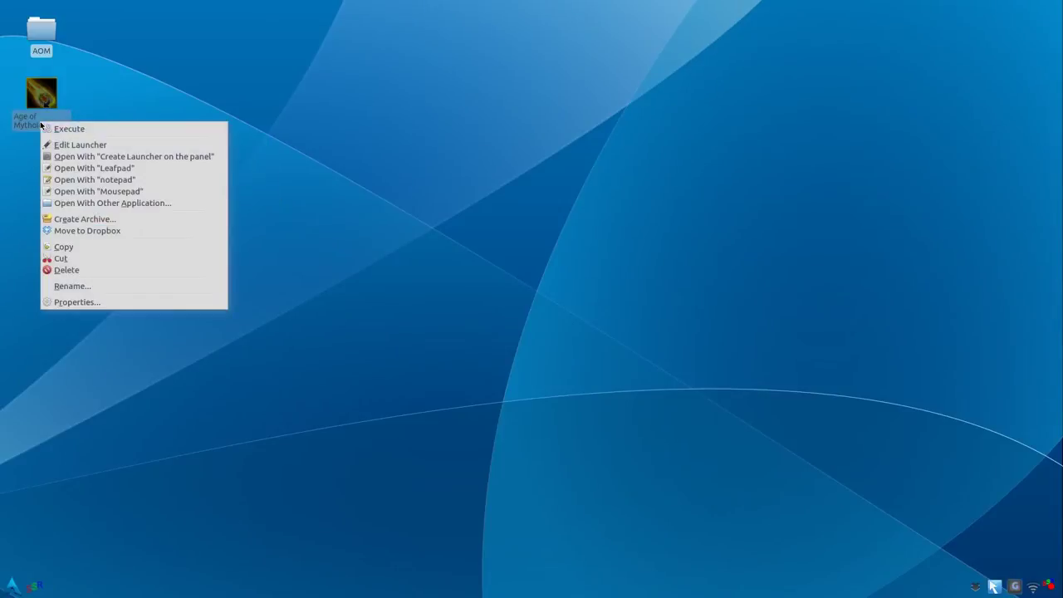
left_click(109, 168)
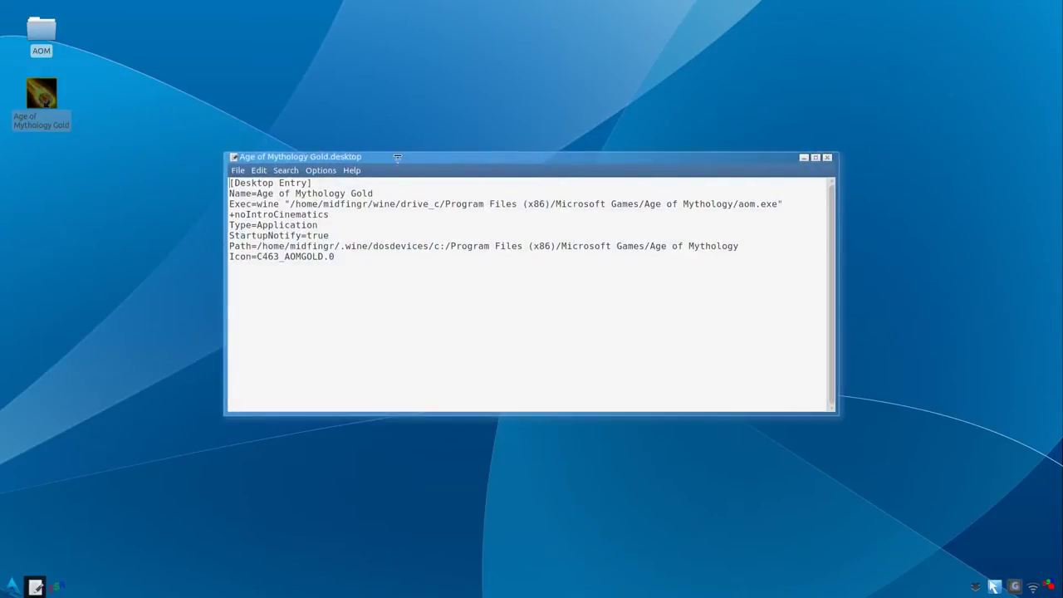
double_click(419, 158)
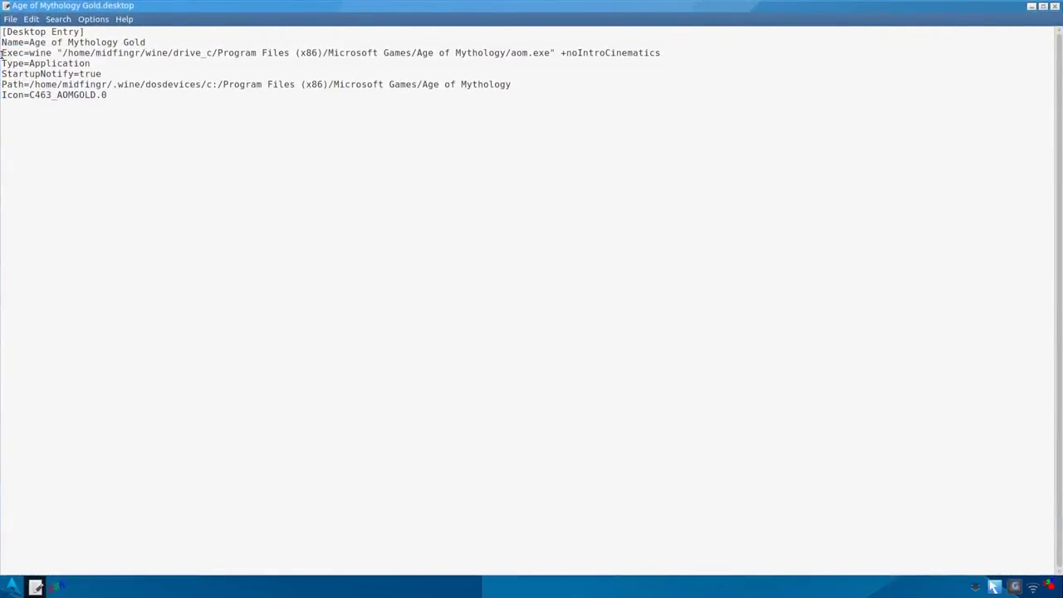
left_click_drag(2, 52, 682, 56)
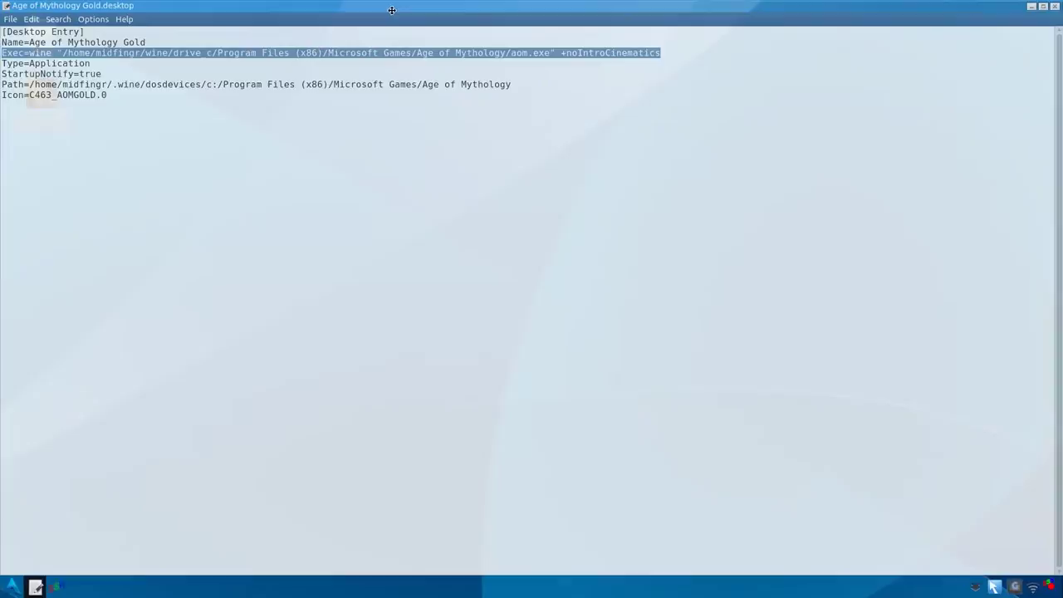
left_click_drag(395, 8, 483, 127)
left_click(102, 360)
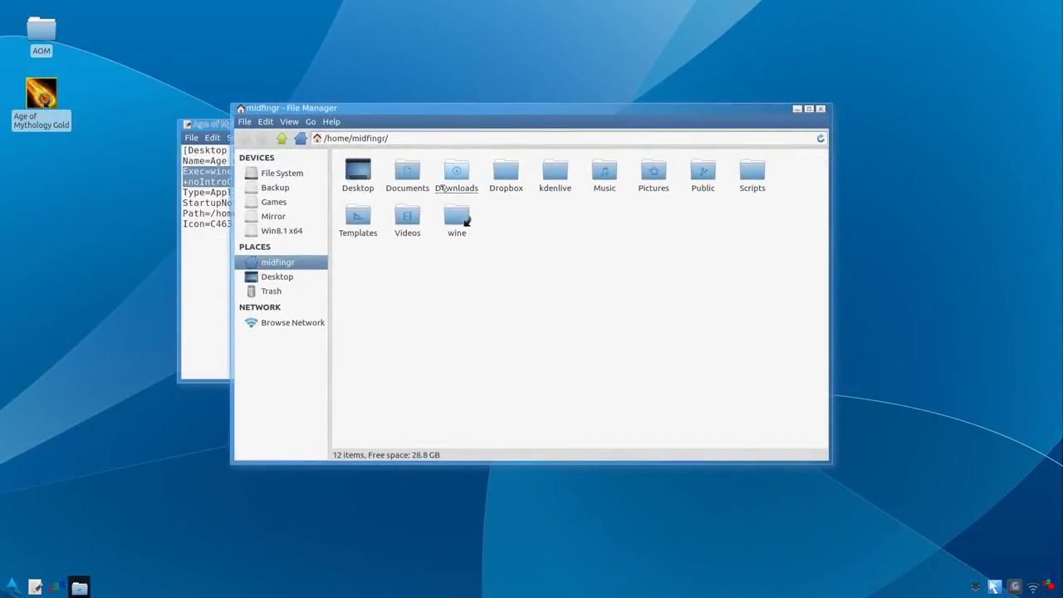
Browse wine > drive_c > Program Files (x86) > Microsoft Games > Age of Mythology
double_click(459, 220)
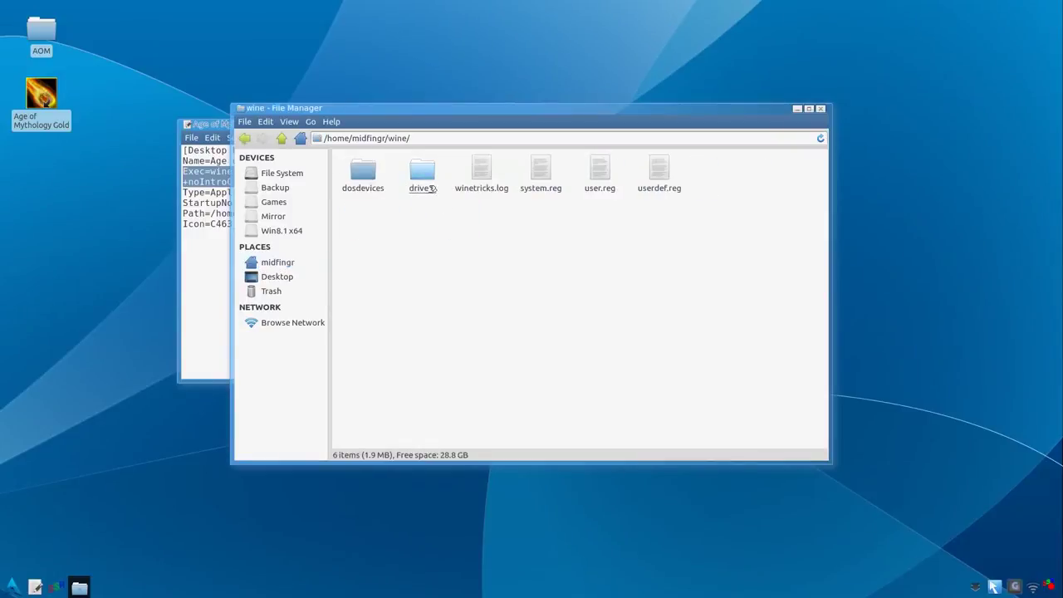
double_click(432, 188)
double_click(479, 179)
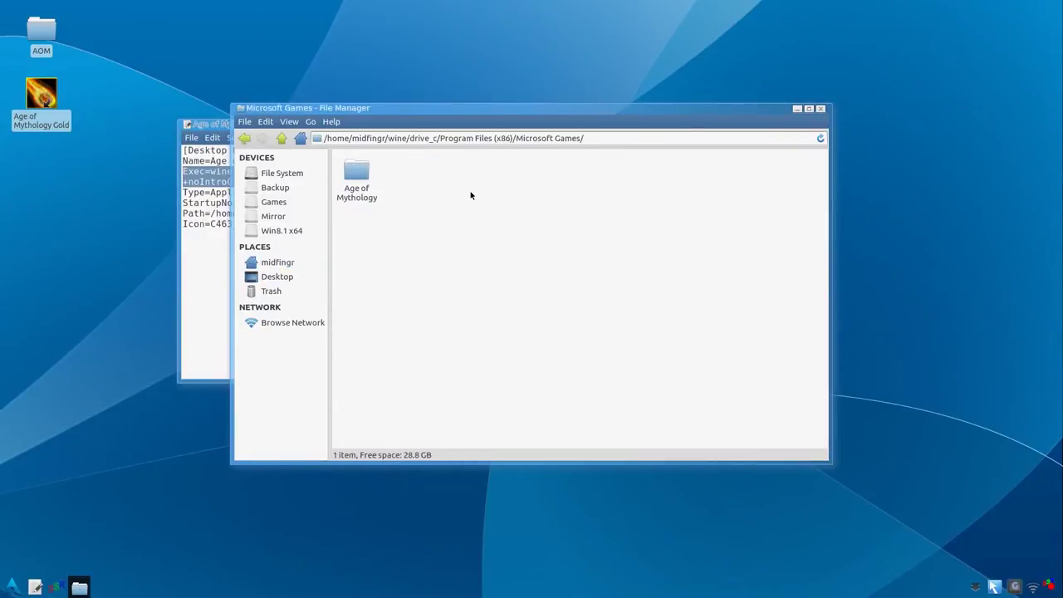
double_click(348, 190)
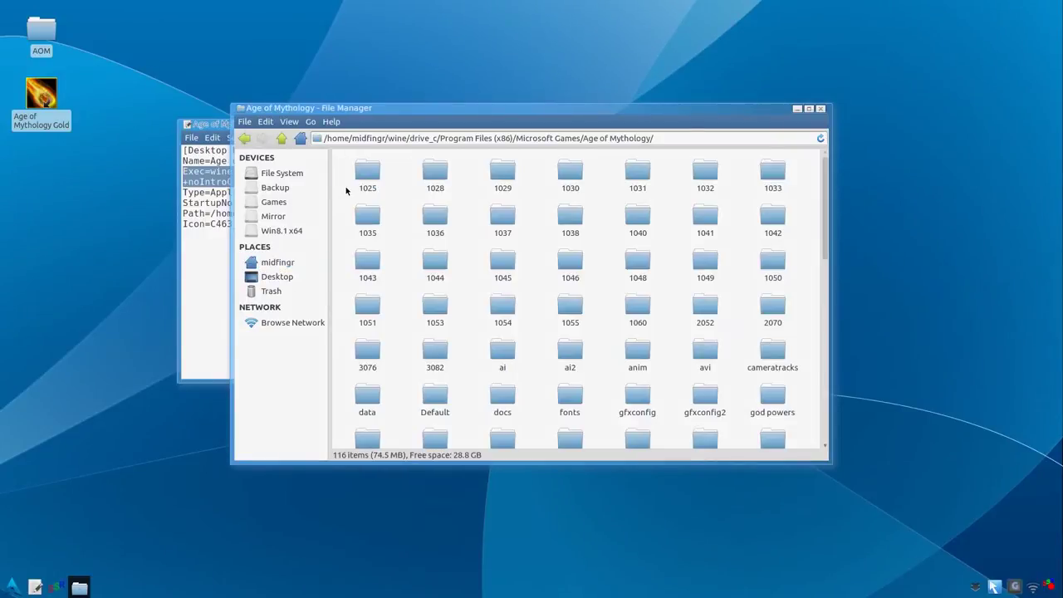
Copy the Age of Mythology folder's full path from the location bar, then return to Leafpad
triple_click(682, 136)
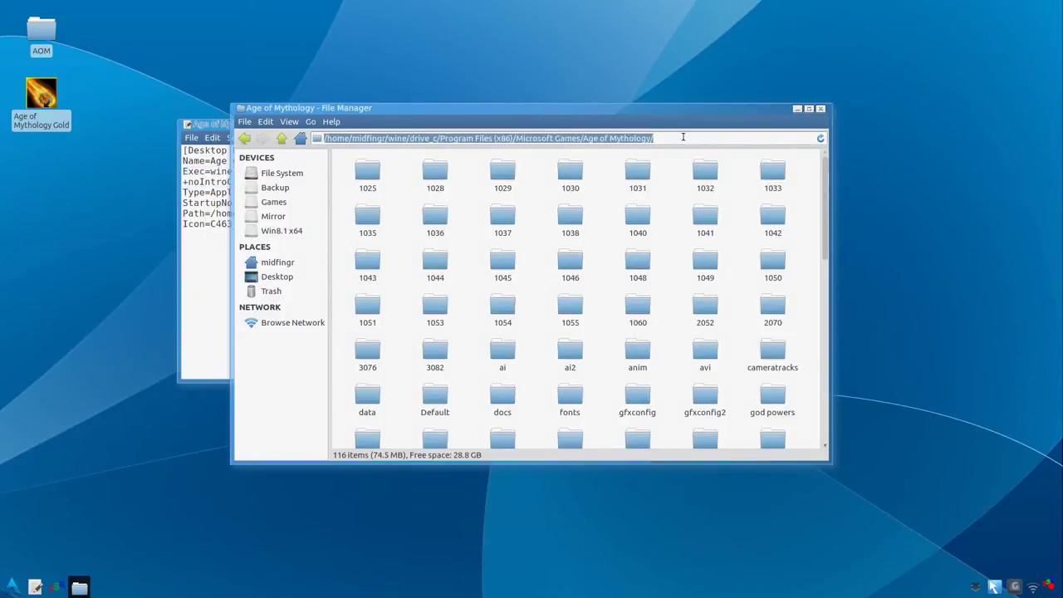
right_click(550, 138)
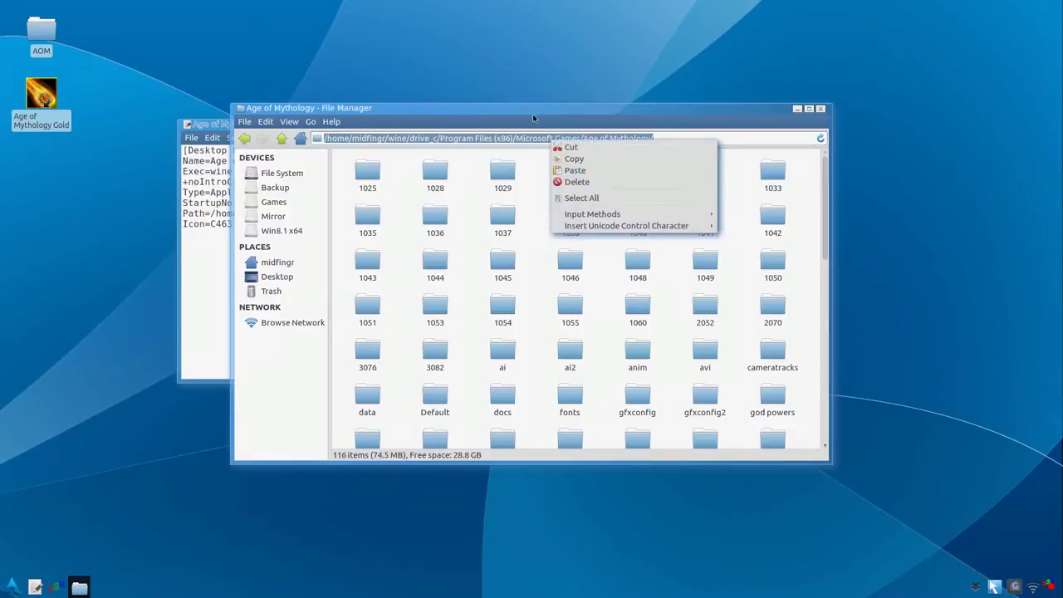
left_click(530, 112)
left_click(211, 181)
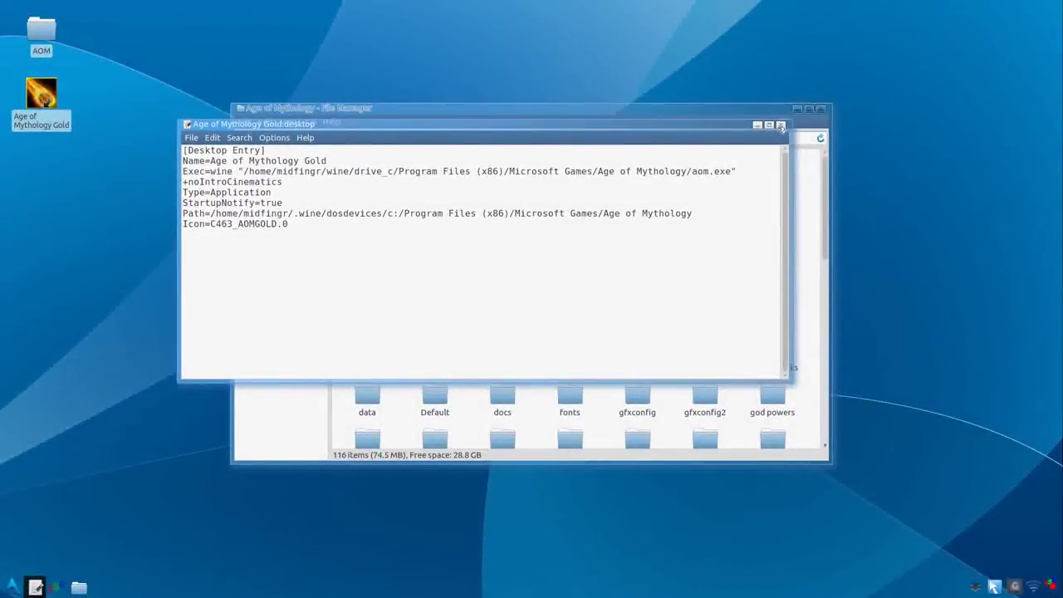
Close Age of Mythology Gold.desktop in Mousepad and scroll down the game folder
left_click(780, 125)
scroll(806, 286, "down", 2)
scroll(806, 286, "down", 3)
Open User.cfg from the startup folder in Leafpad, confirm its 1920×1080 resolution, then close it
left_click(638, 298)
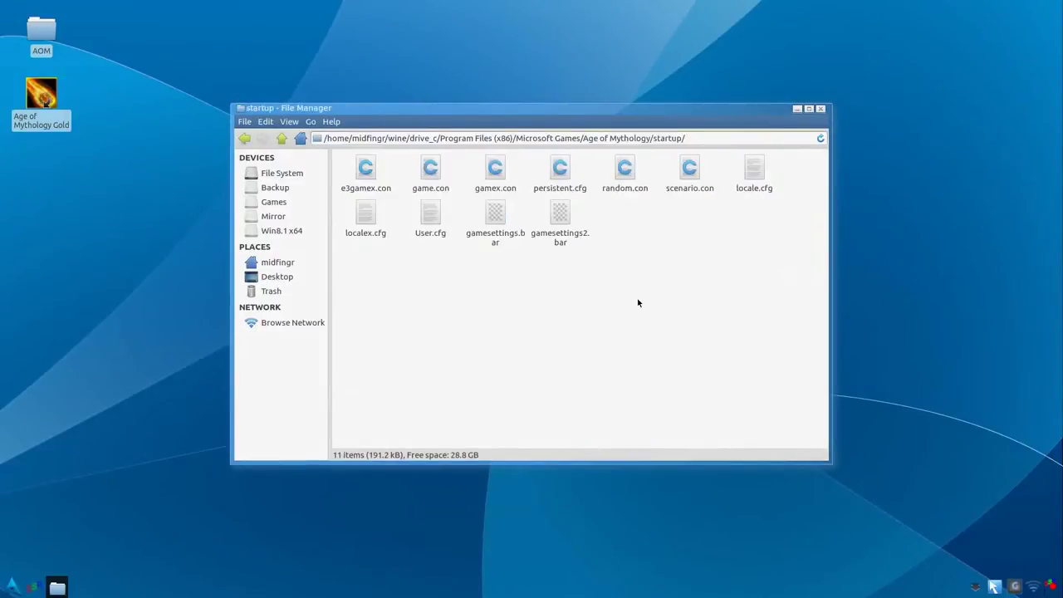
left_click(429, 220)
right_click(430, 222)
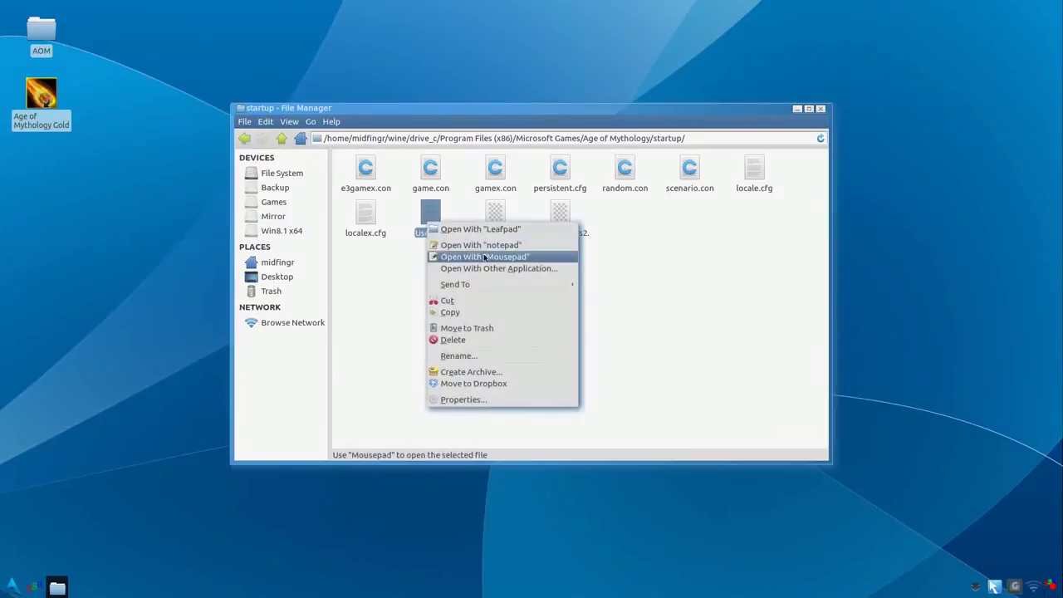
left_click(413, 291)
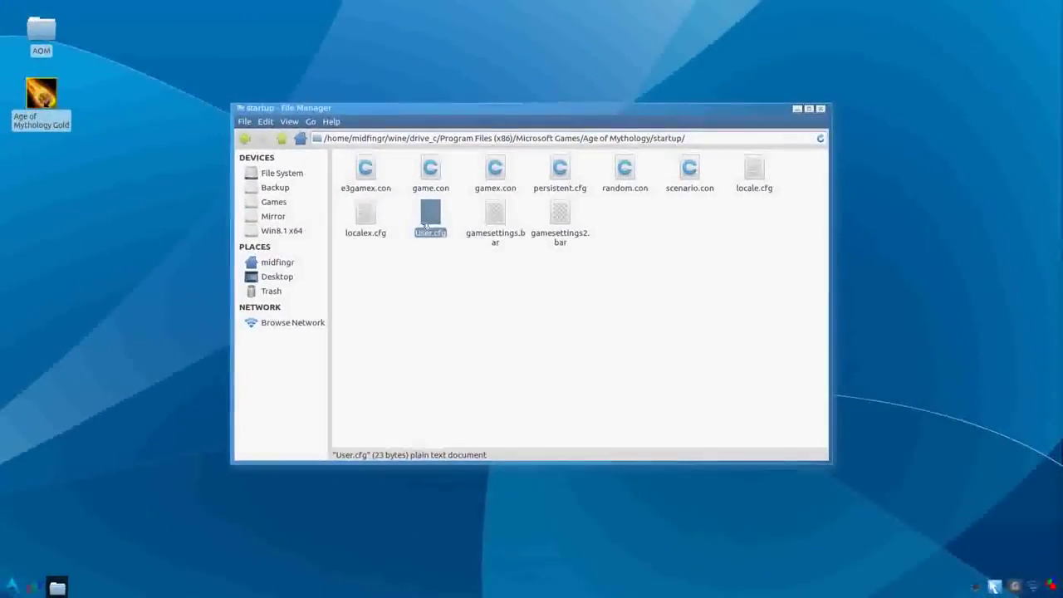
right_click(422, 224)
left_click(457, 231)
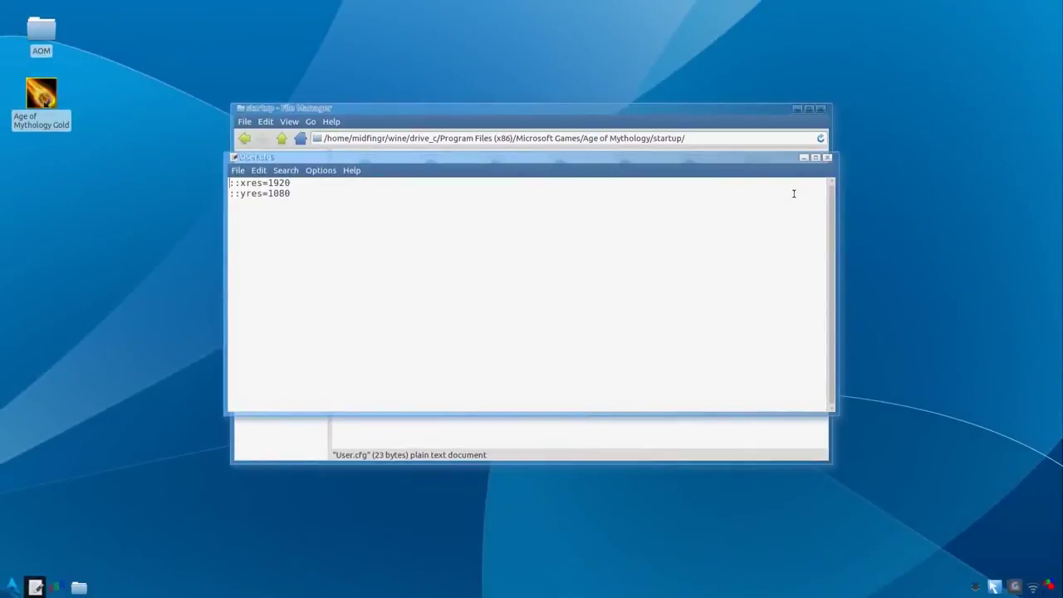
left_click(826, 159)
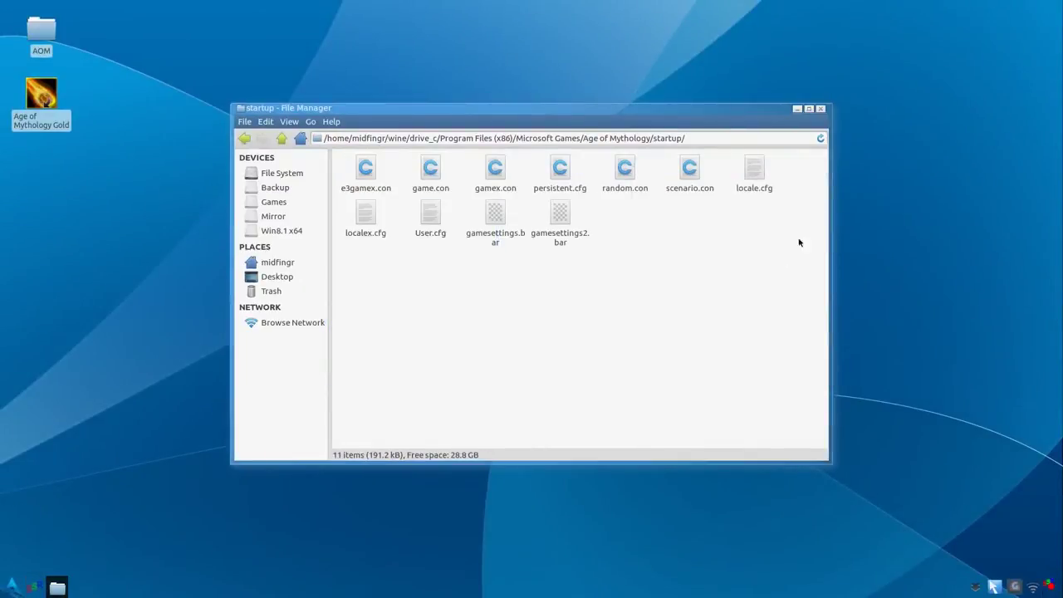
Close the file manager, launch and centre Age of Mythology, then open Single Player > Random Map
left_click(821, 109)
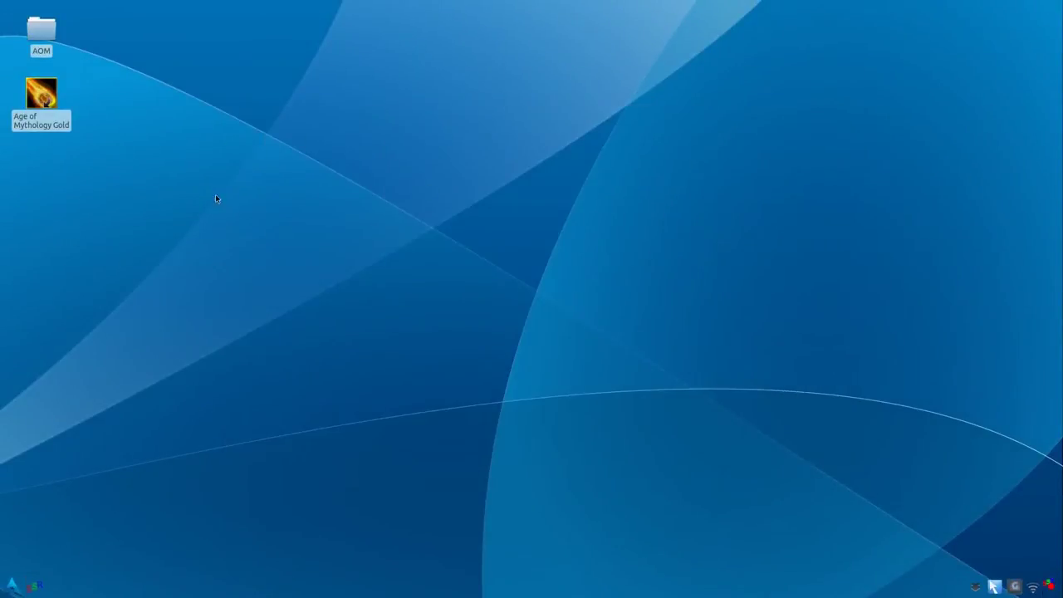
double_click(58, 123)
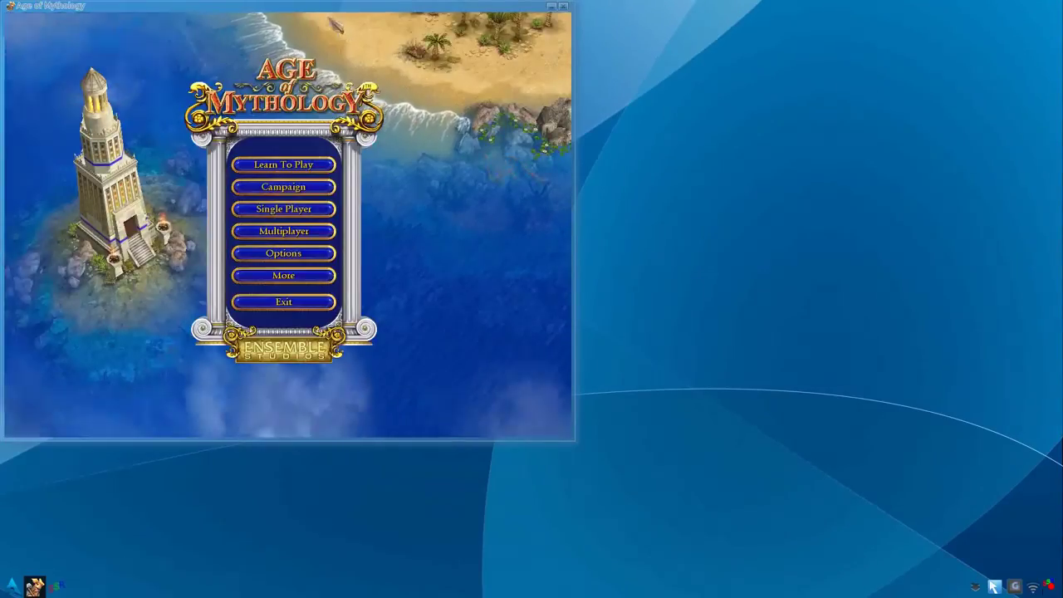
mouse_move(239, 7)
left_mouse_down()
mouse_move(456, 40)
mouse_move(606, 31)
mouse_move(576, 40)
left_mouse_up()
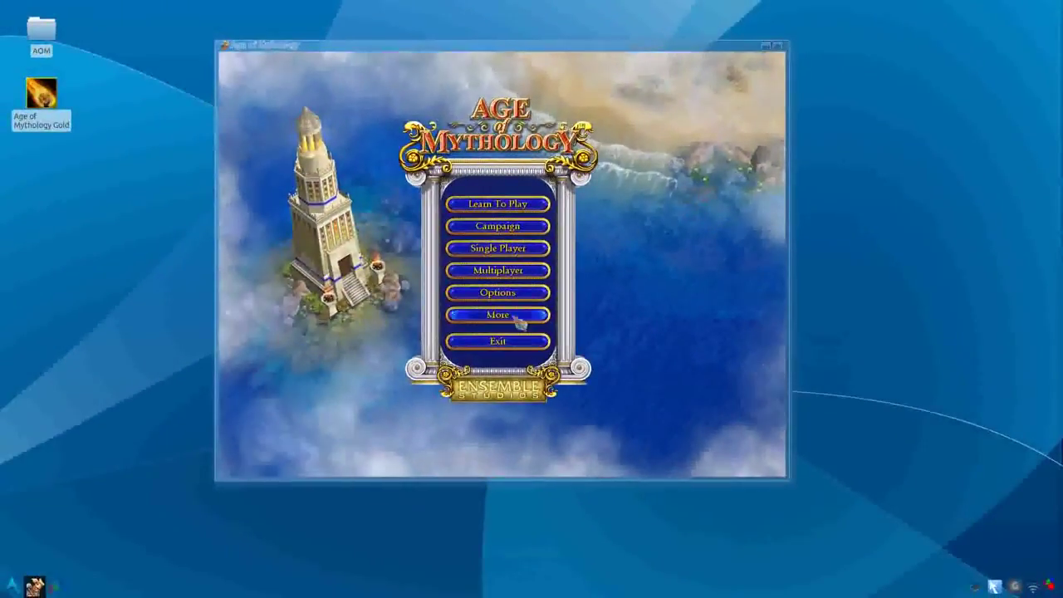
left_click(523, 250)
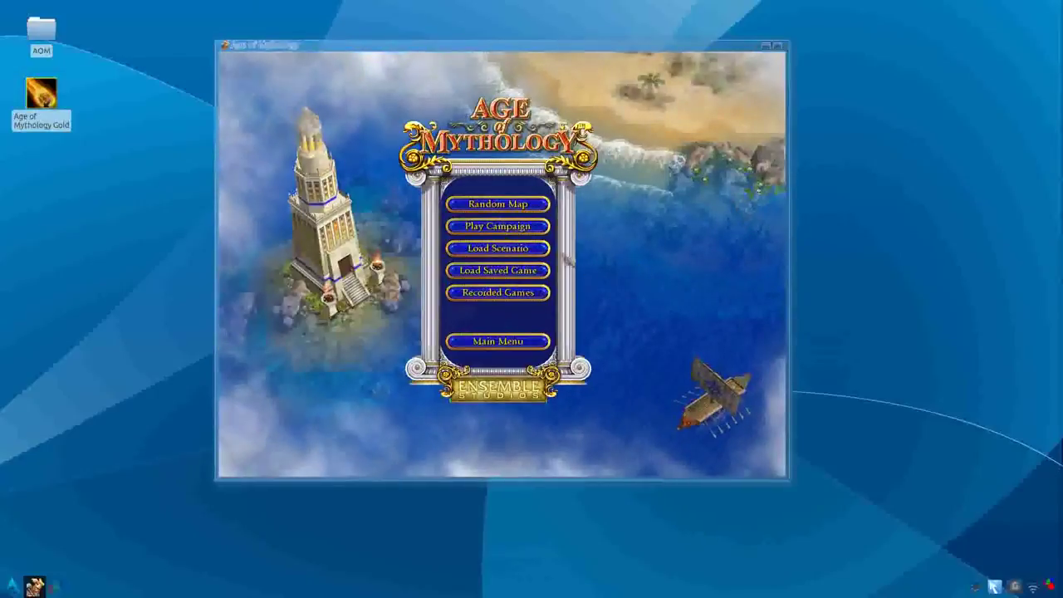
left_click(501, 205)
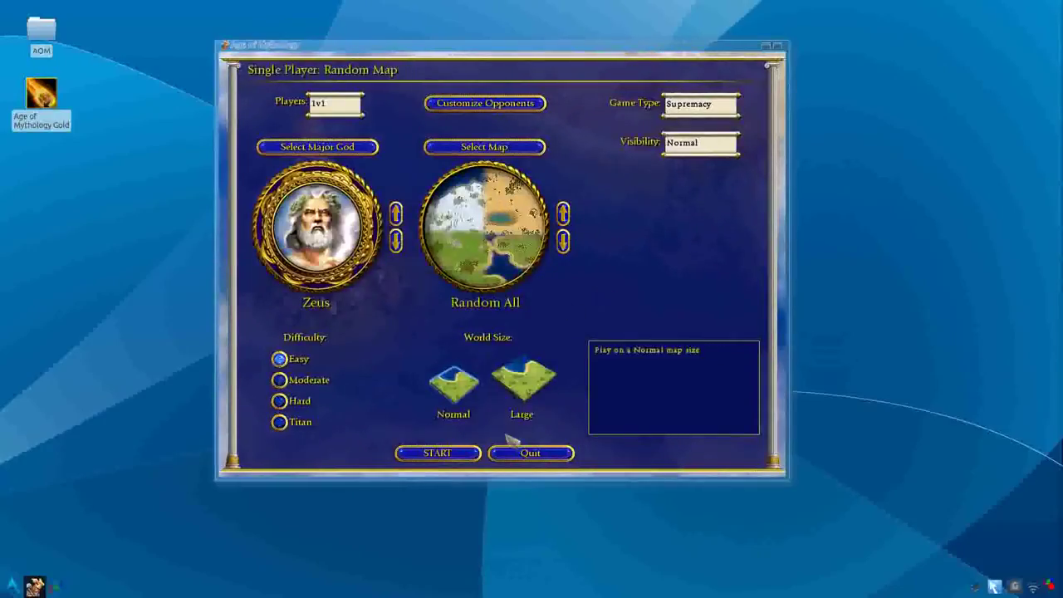
Start the random map game, pan around the town, select a villager, and open the F10 menu
left_click(433, 455)
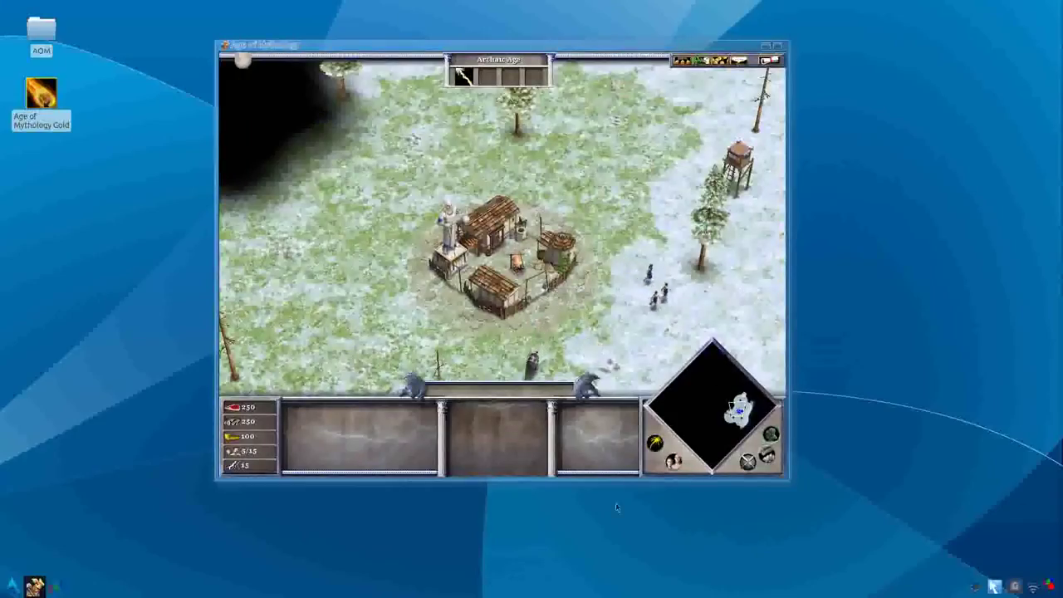
key("Down")
key("Up")
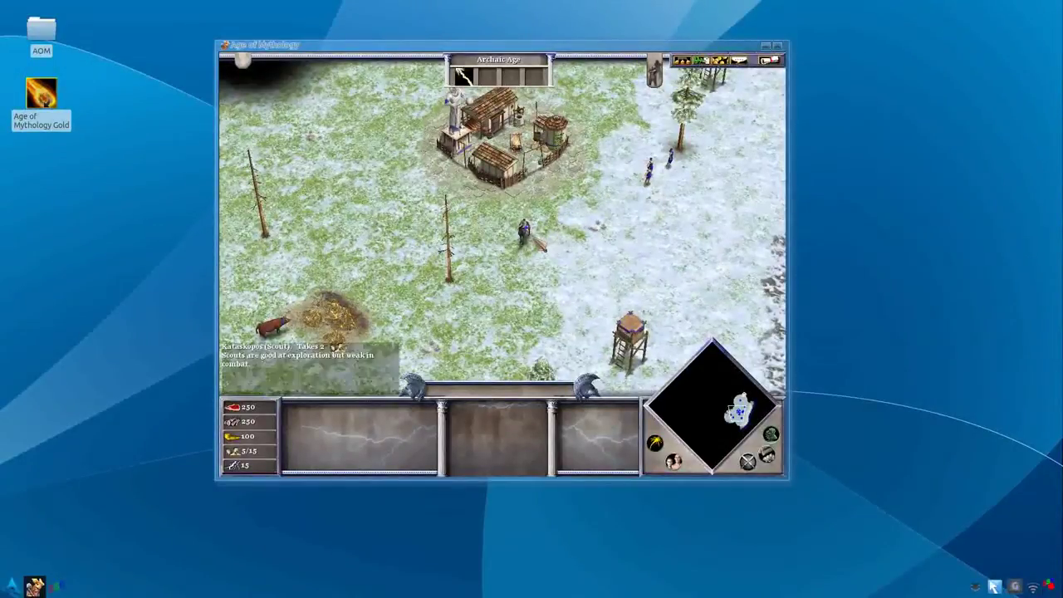
key("Up")
key("Right")
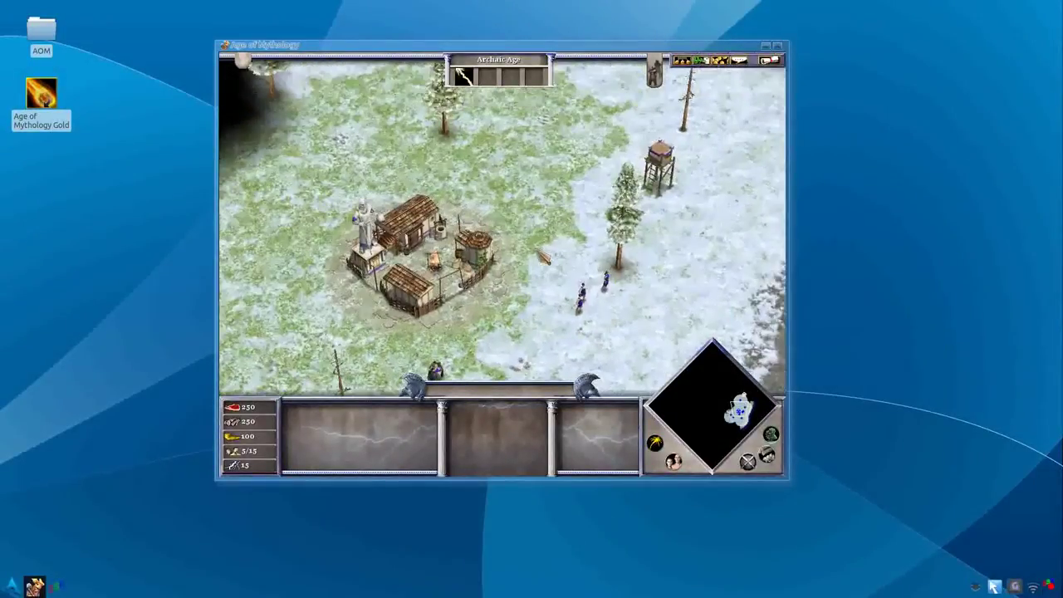
key("Down")
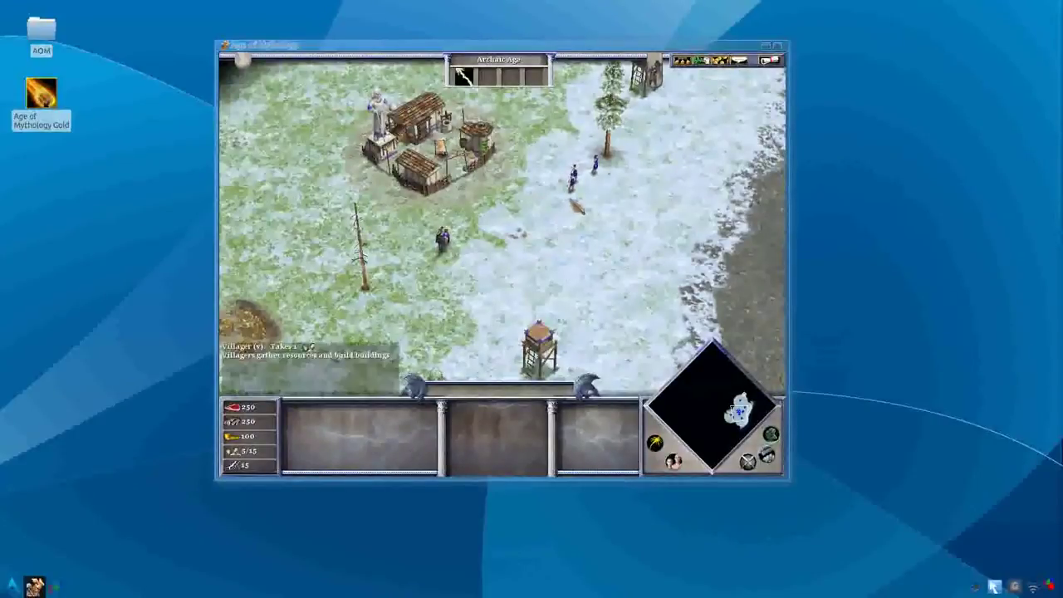
left_click(442, 237)
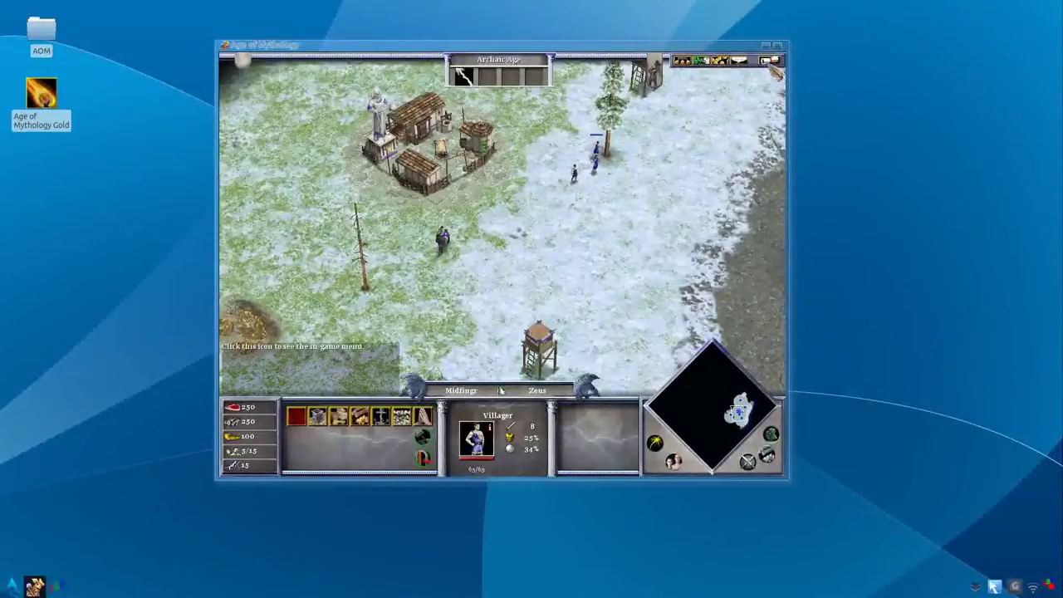
key("F10")
Close the game Options and pan the map toward the eastern coast and sea
left_click(538, 181)
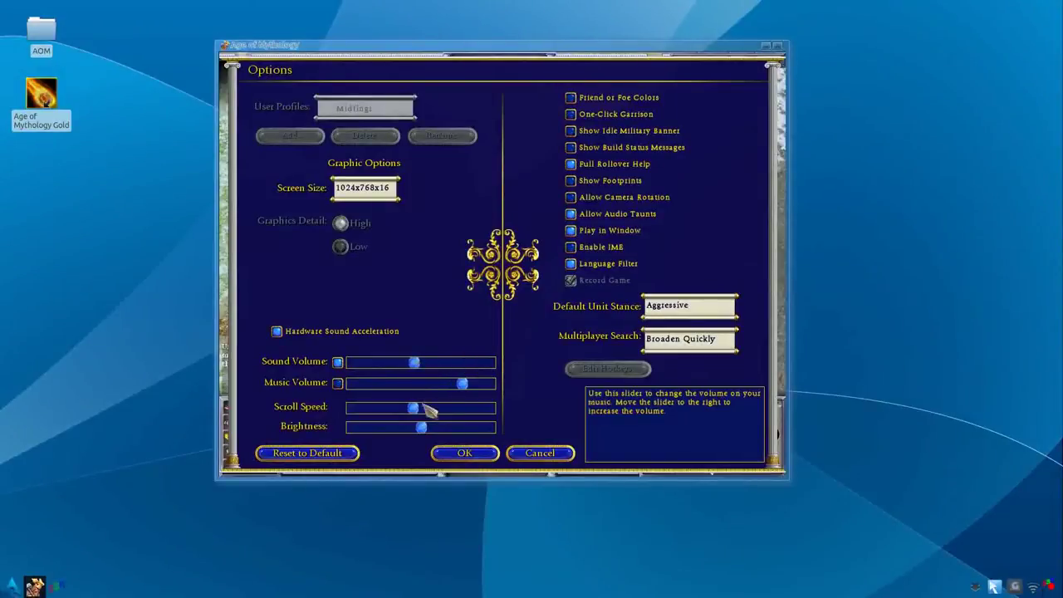
left_click(467, 453)
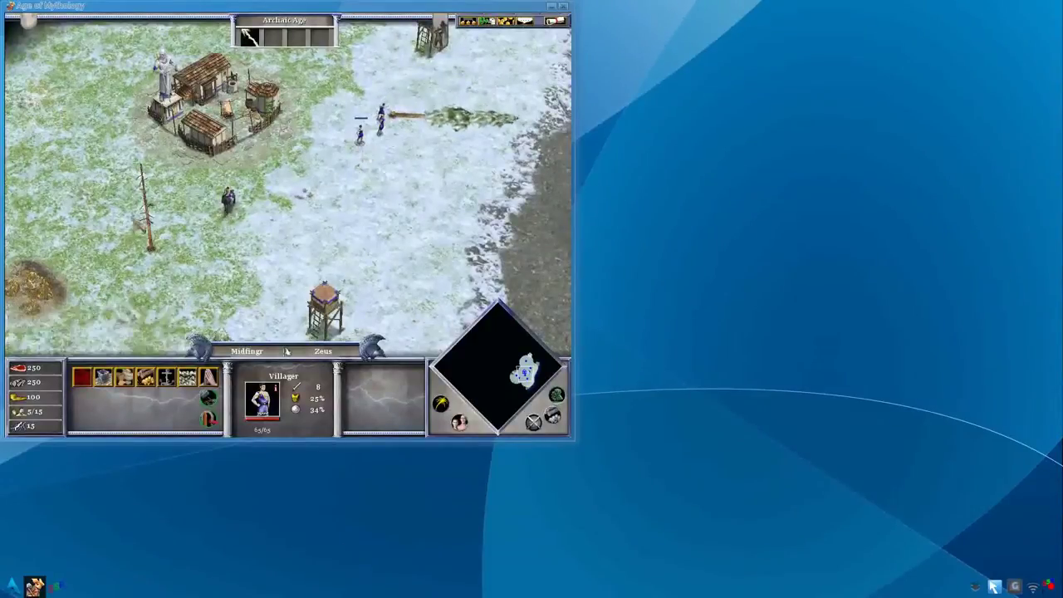
key("Left")
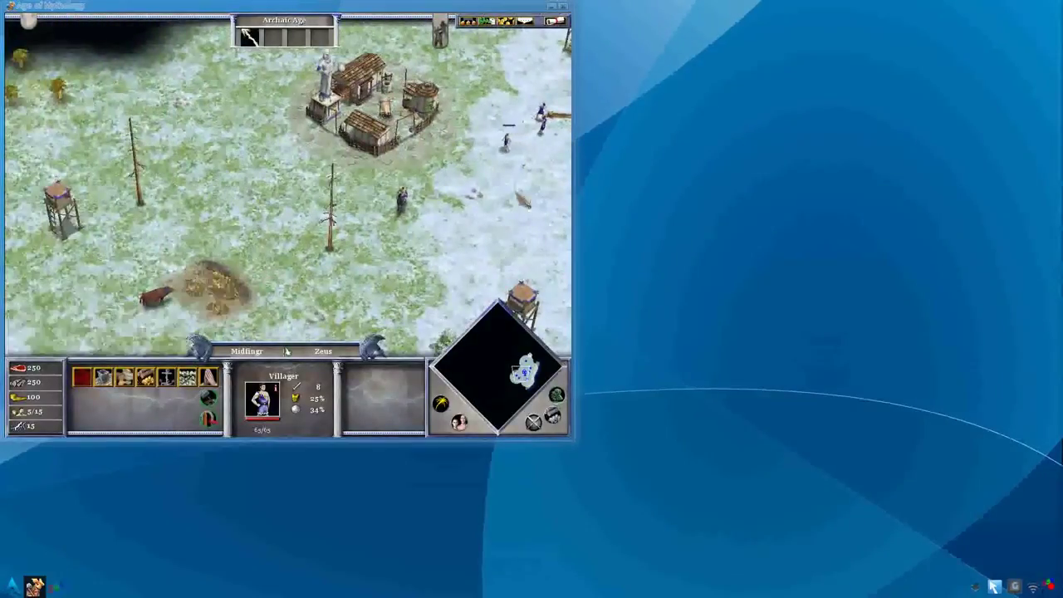
key("Right")
key("Down")
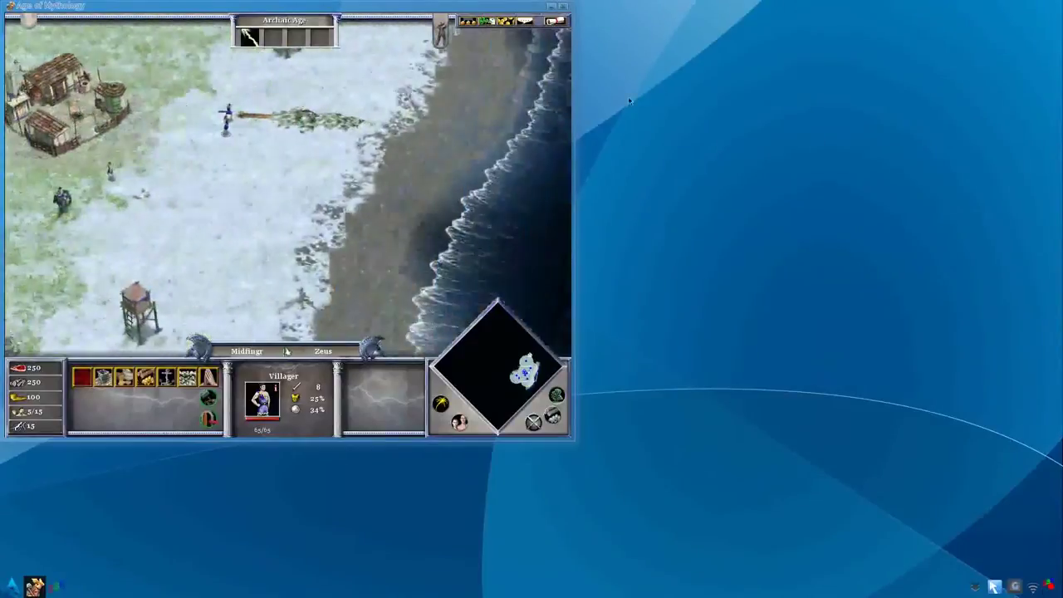
Pan back over the town centre, survey west and north, and select the Kataskopos scout
key("Left")
key("Down")
key("Left")
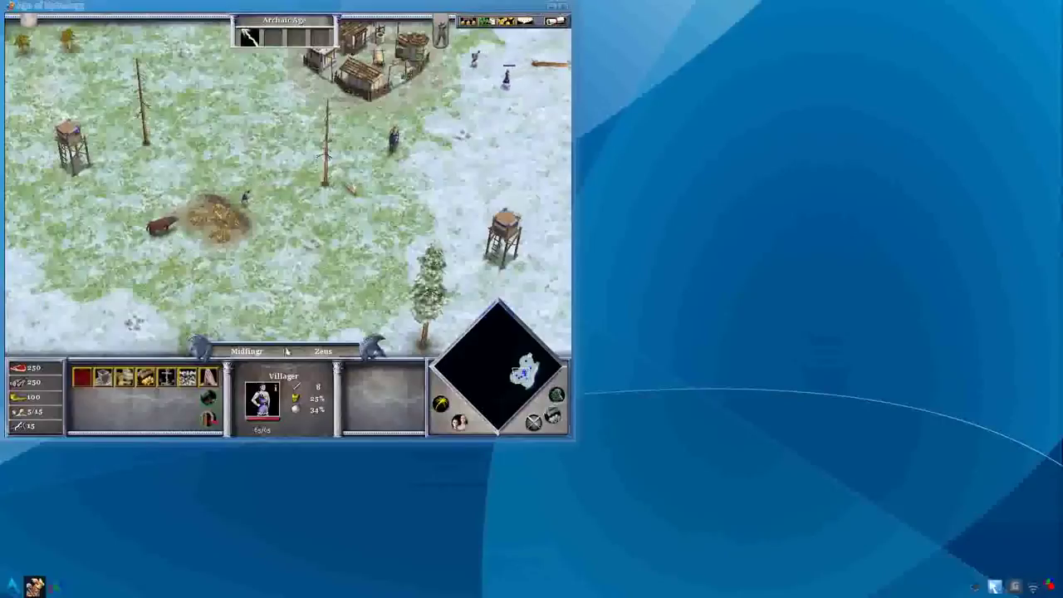
key("Up")
key("comma")
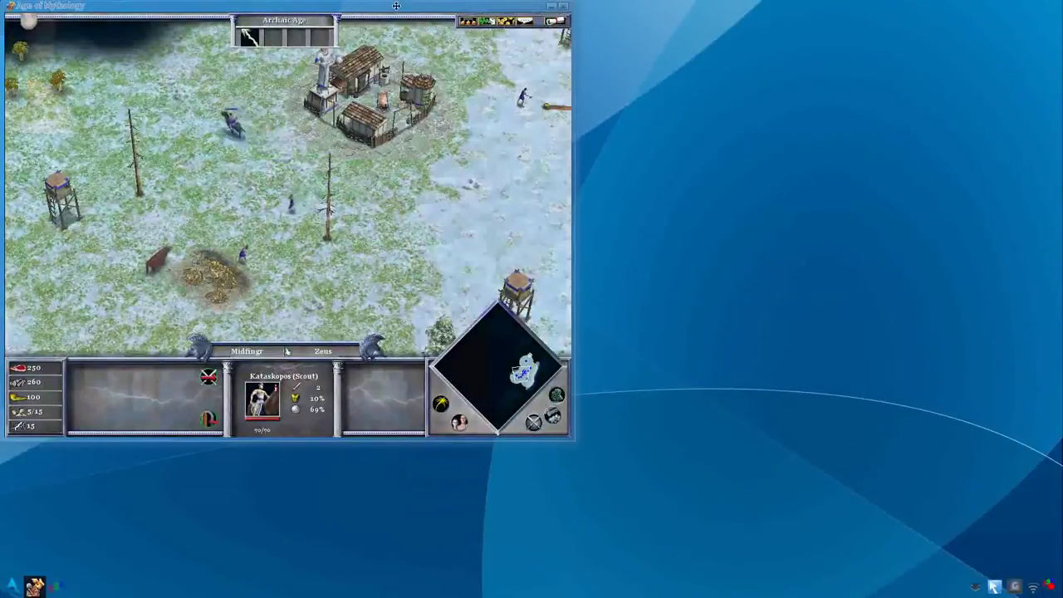
Center the game window on the desktop, follow the scout to the snowy clearing, and select a cow
mouse_move(376, 11)
left_mouse_down()
mouse_move(567, 56)
mouse_move(548, 77)
left_mouse_up()
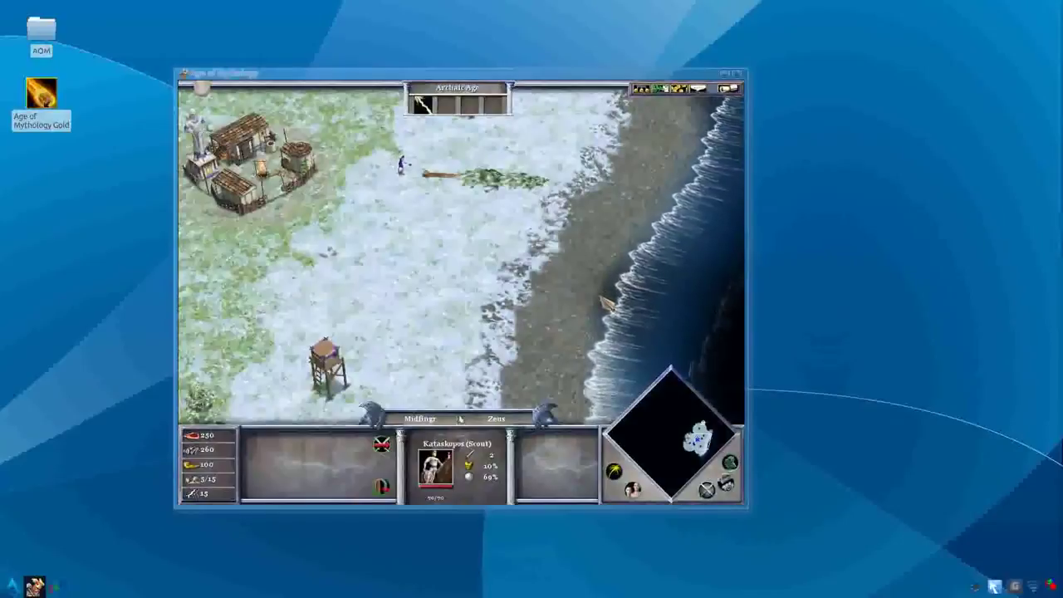
key("Right")
key("Down")
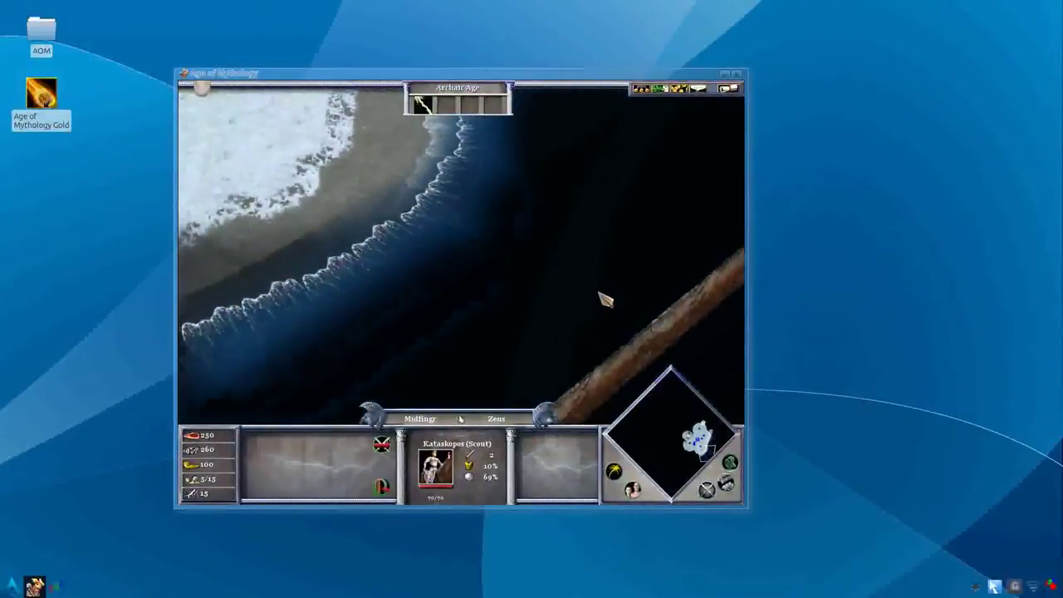
key("Up")
key("Left")
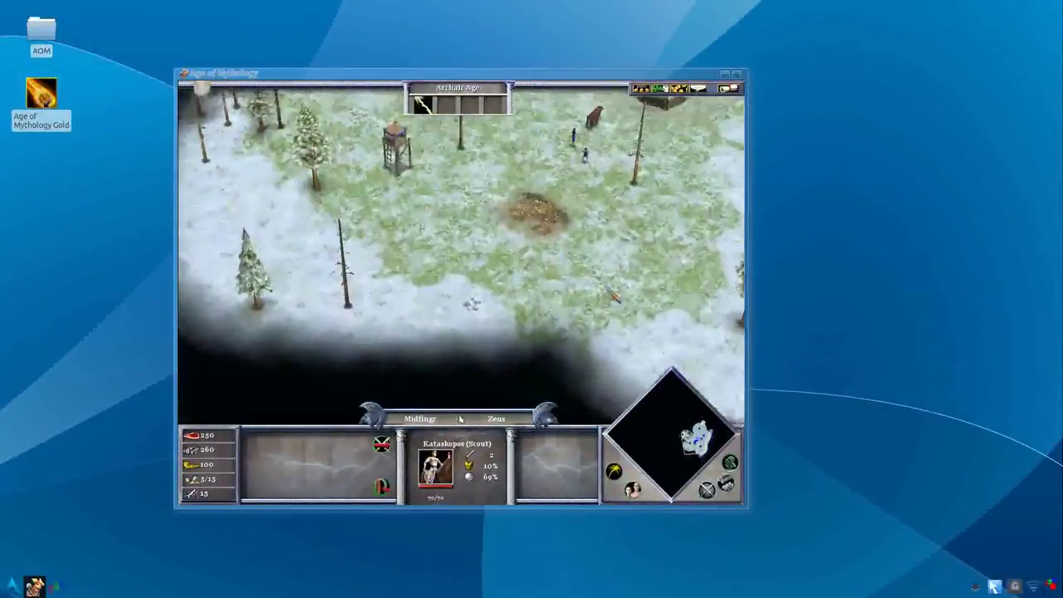
key("Left")
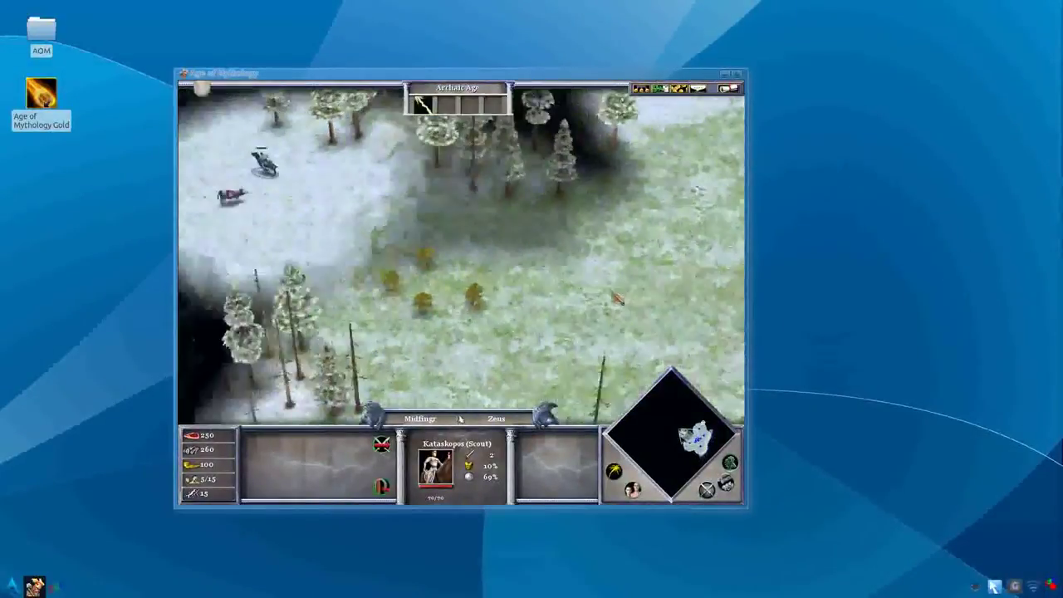
key("Up")
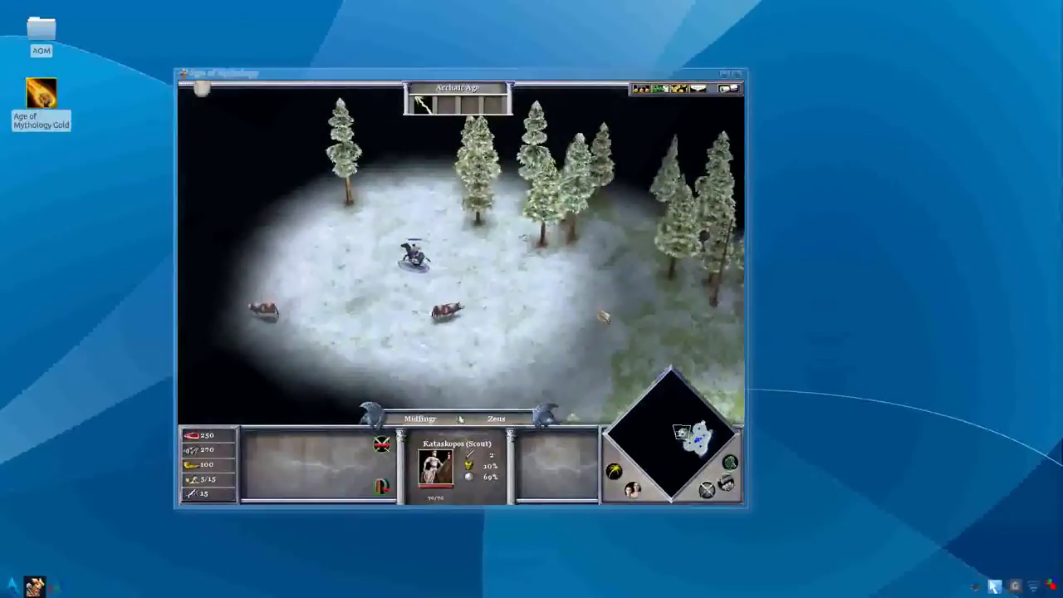
key("Right")
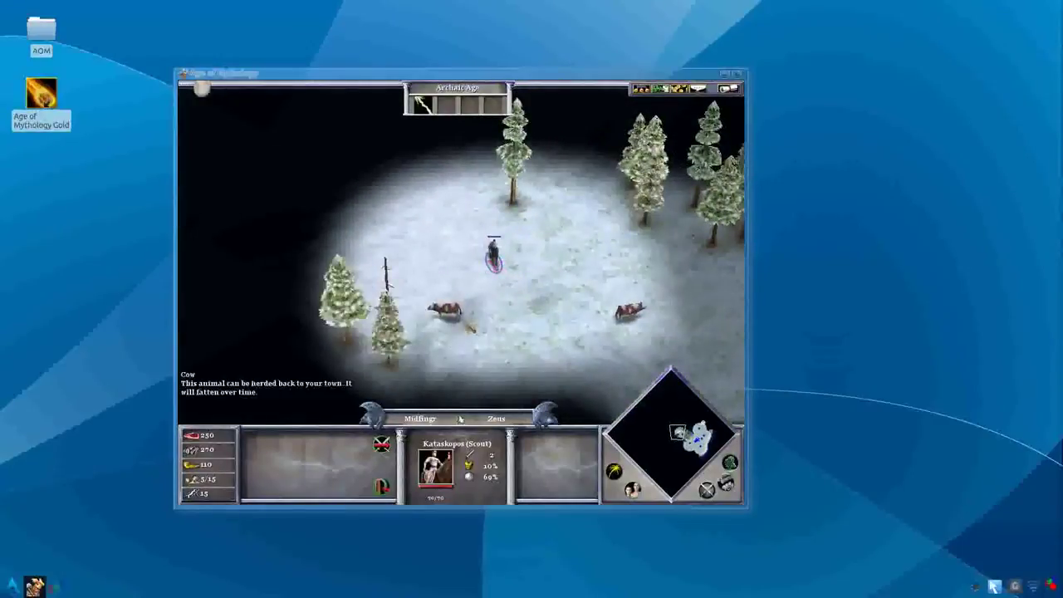
left_click(444, 310)
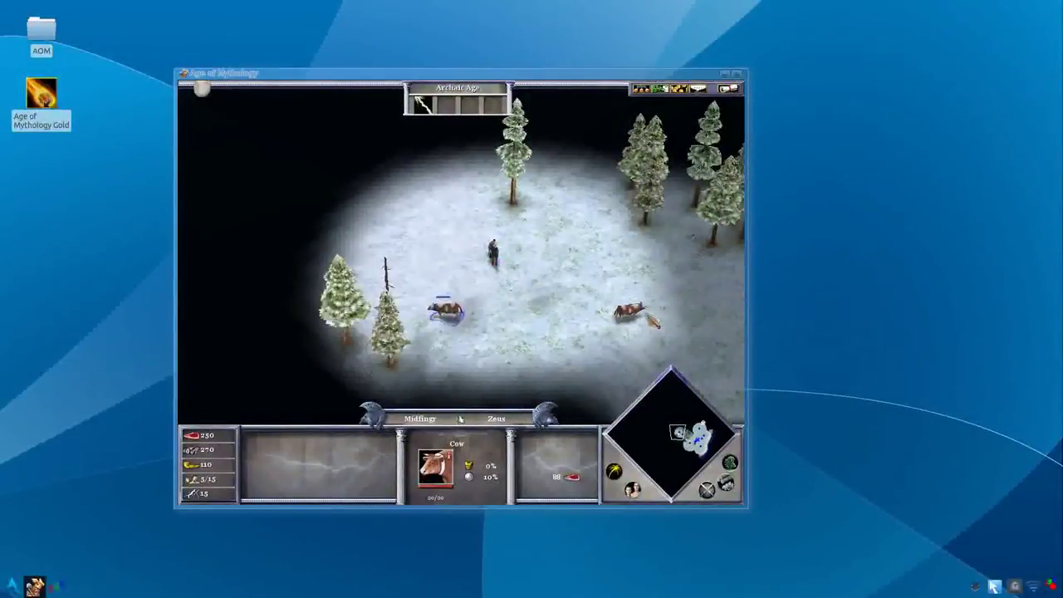
Pan back toward the town and north to reveal the snowy forest
mouse_move(628, 312)
key("Up")
key("Left")
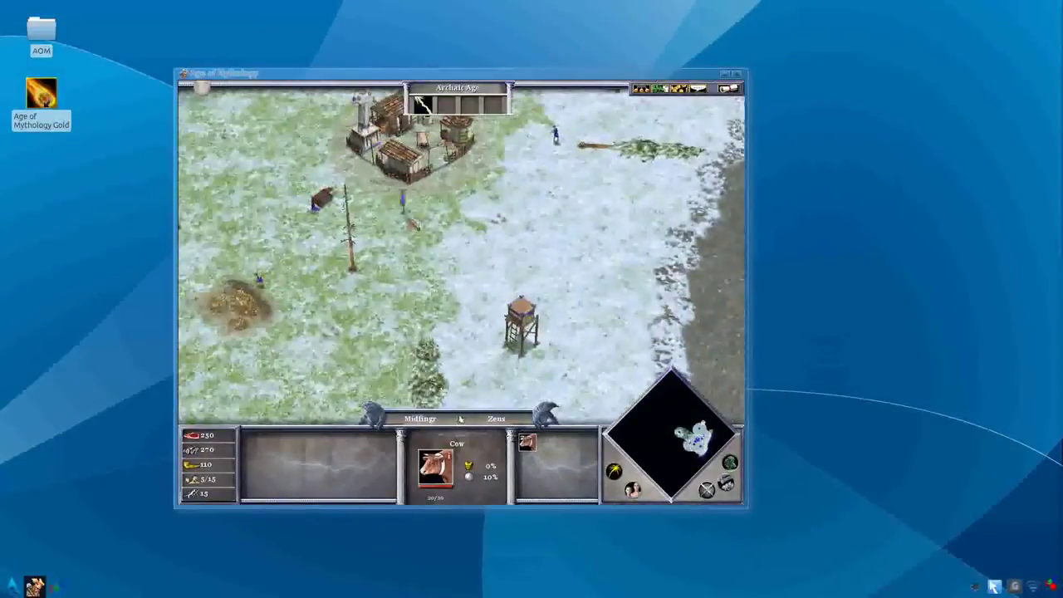
key("Left")
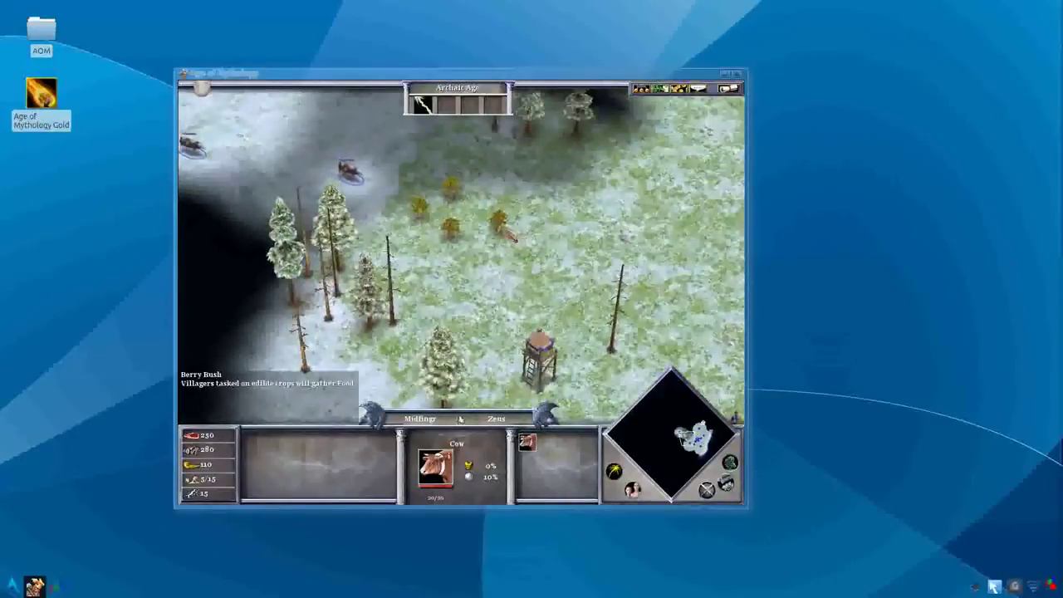
key("Up")
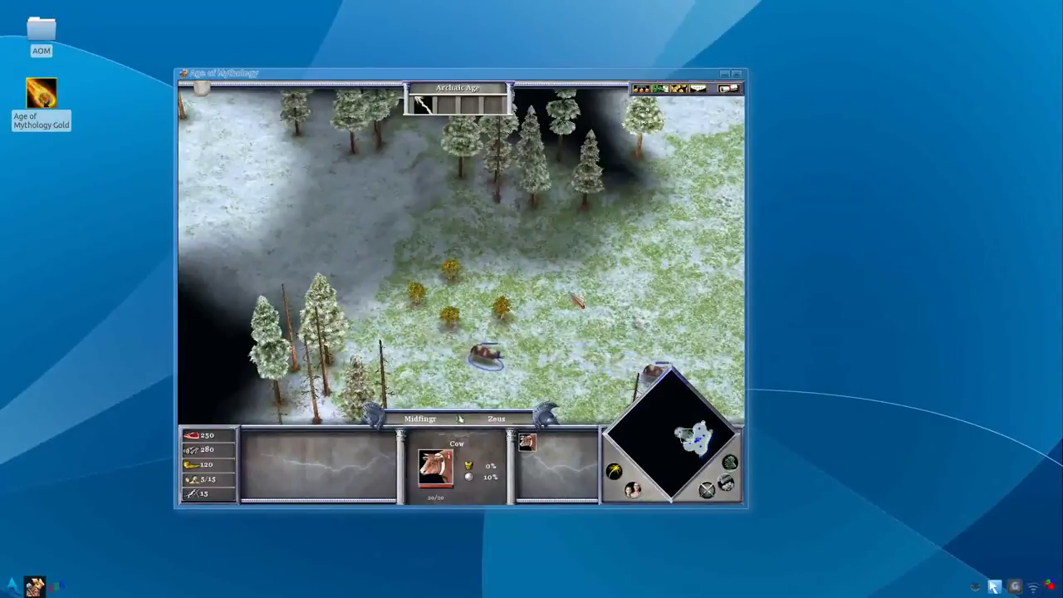
Bring the town centre and its herded cows into view, then deselect the cow
key("Right")
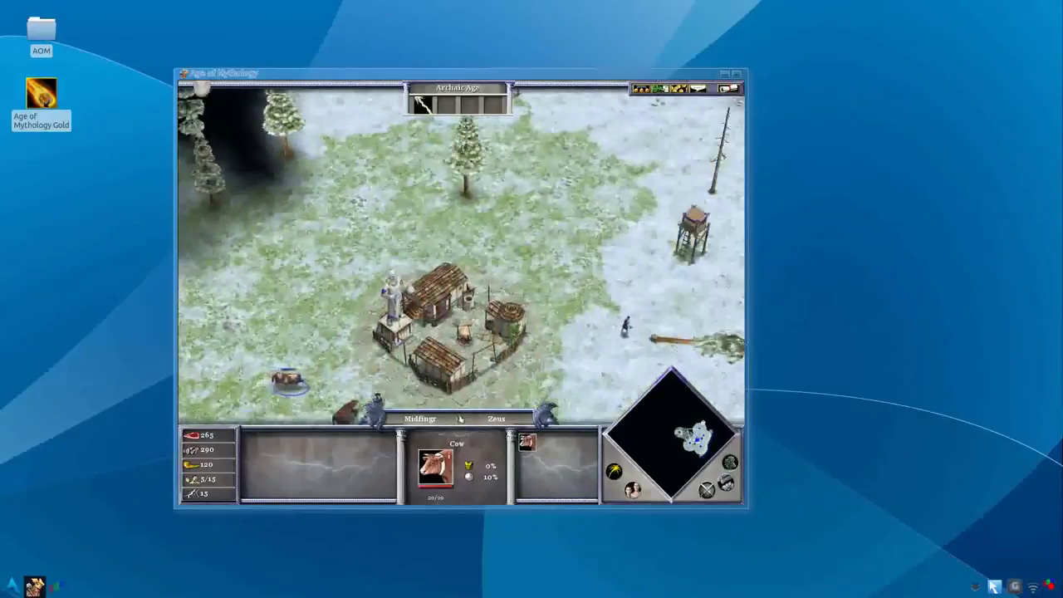
key("Down")
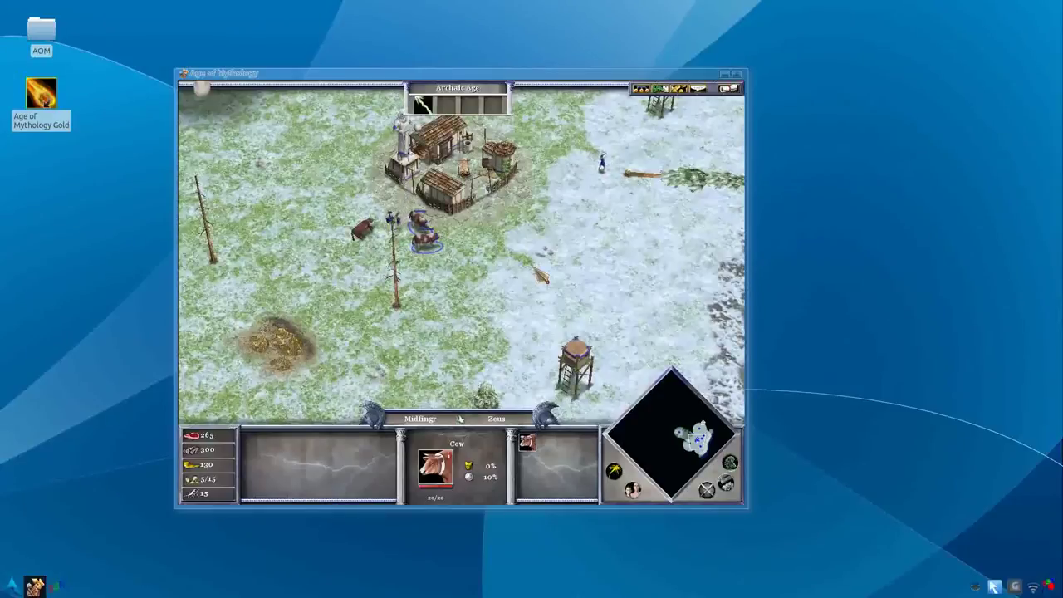
key("Escape")
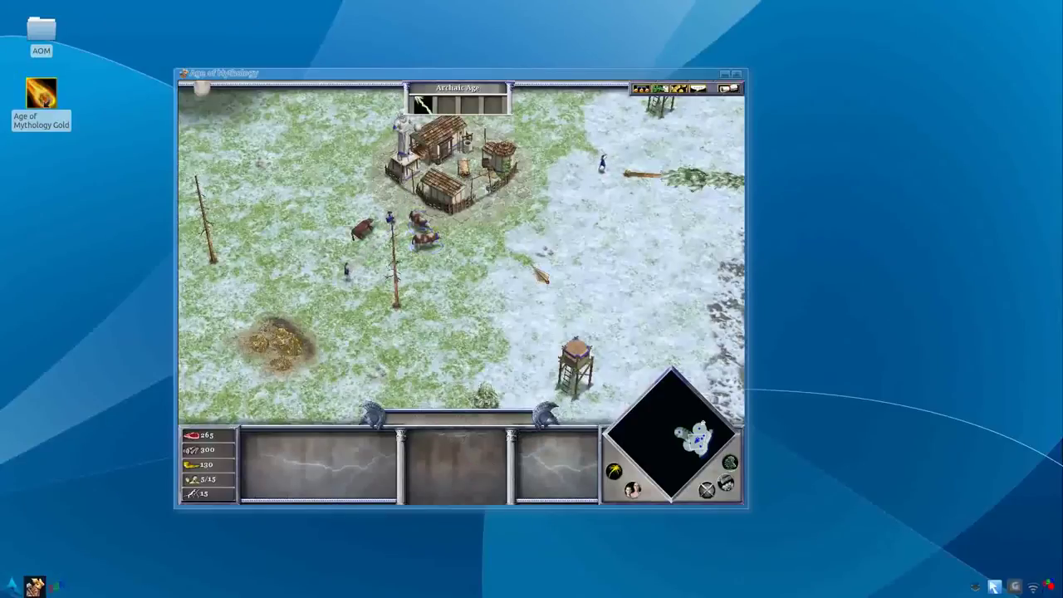